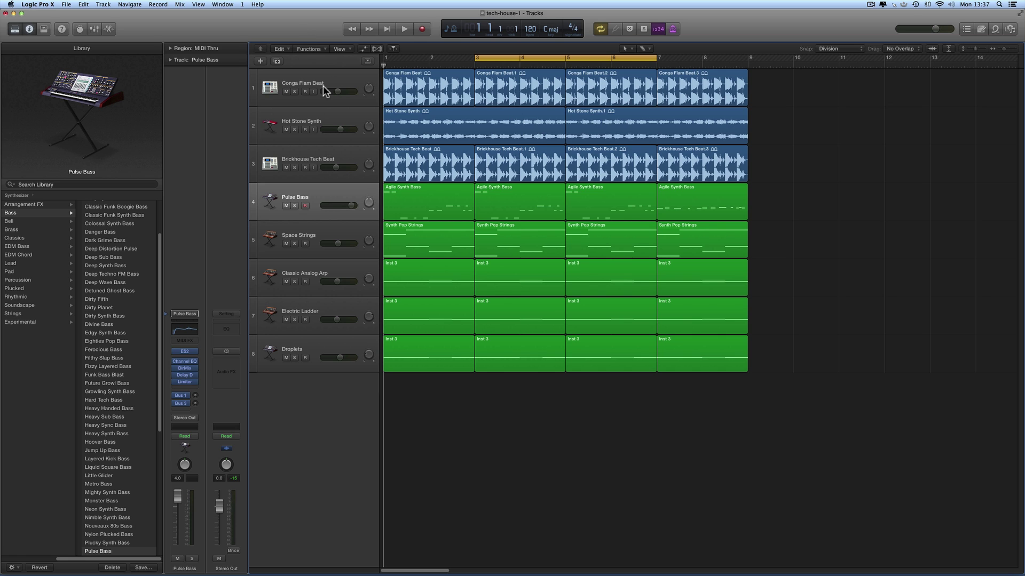
scroll(454, 146, right, 1)
scroll(454, 145, left, 1)
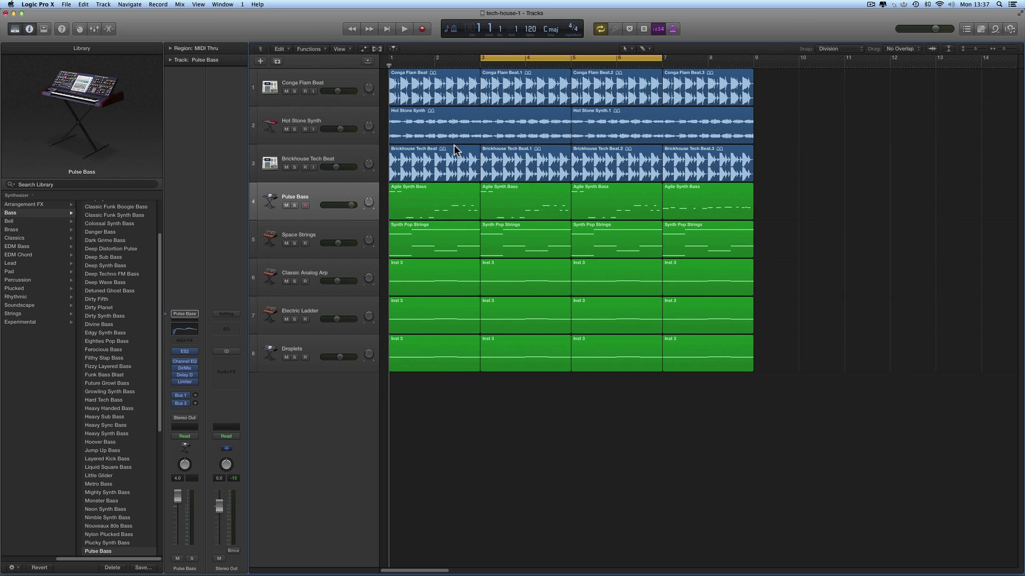
click(301, 33)
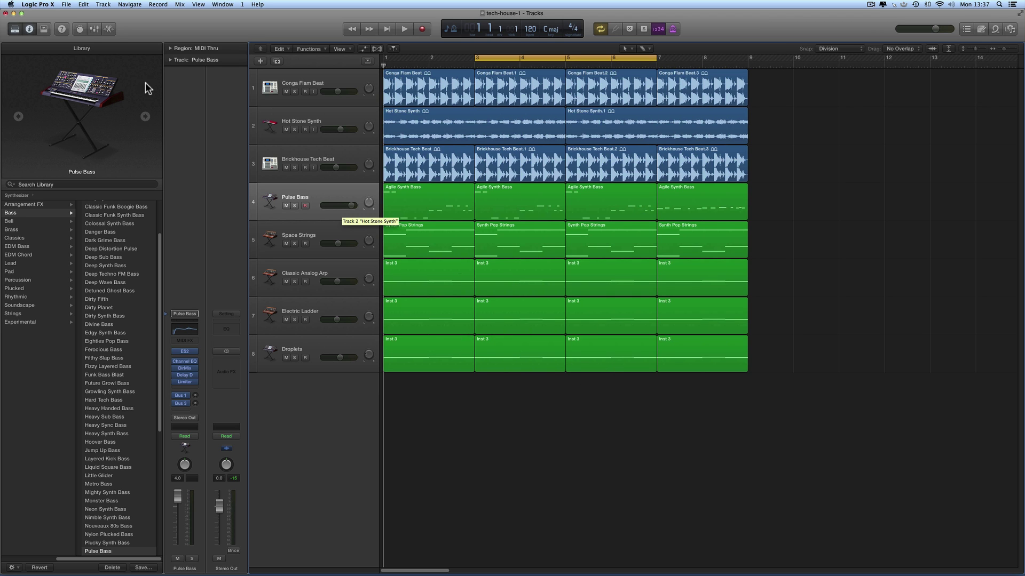
Step: Show the Piano Roll editor, Mixer and Smart Controls panes inside the main window one after another, leaving them closed
click(109, 29)
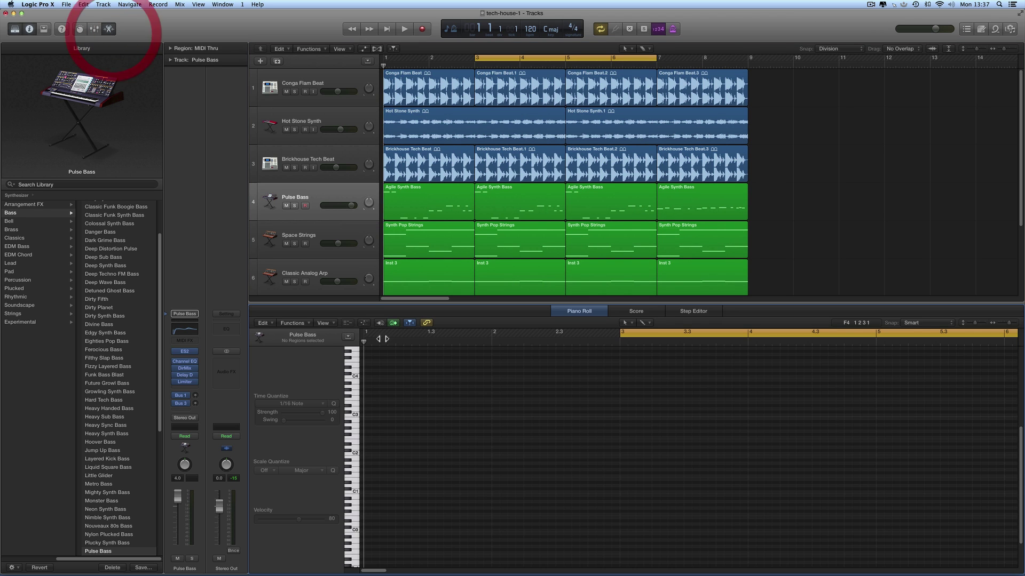
click(92, 29)
click(80, 29)
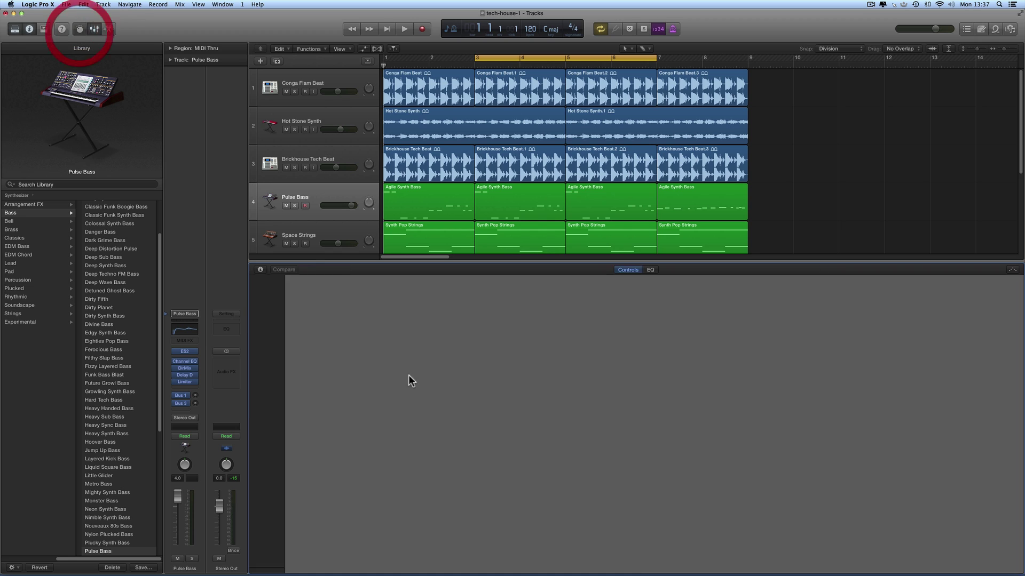
click(80, 29)
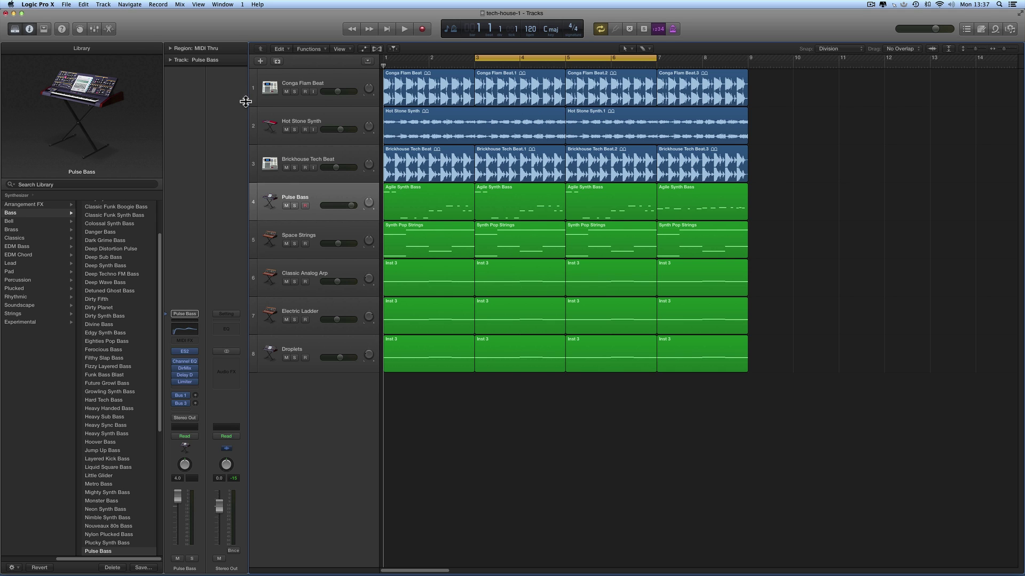
Step: Create screenset 2 and check it in the list of screensets
click(60, 7)
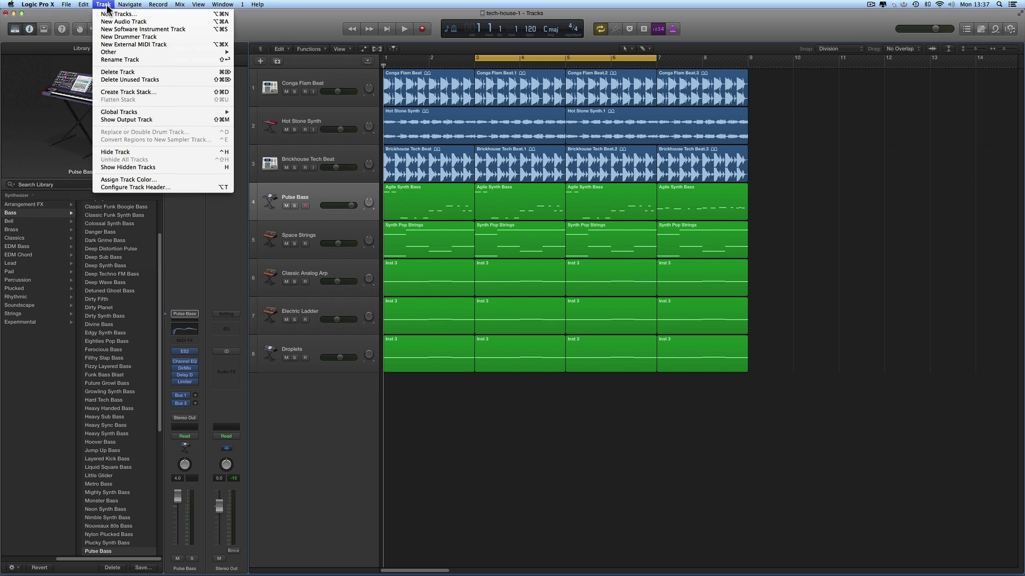
mouse_move(220, 7)
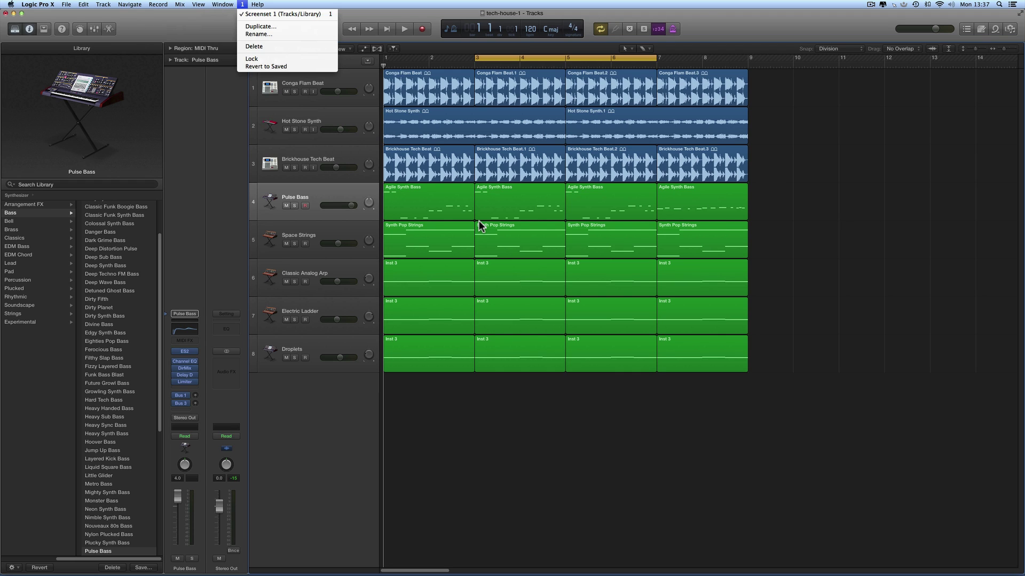
click(210, 34)
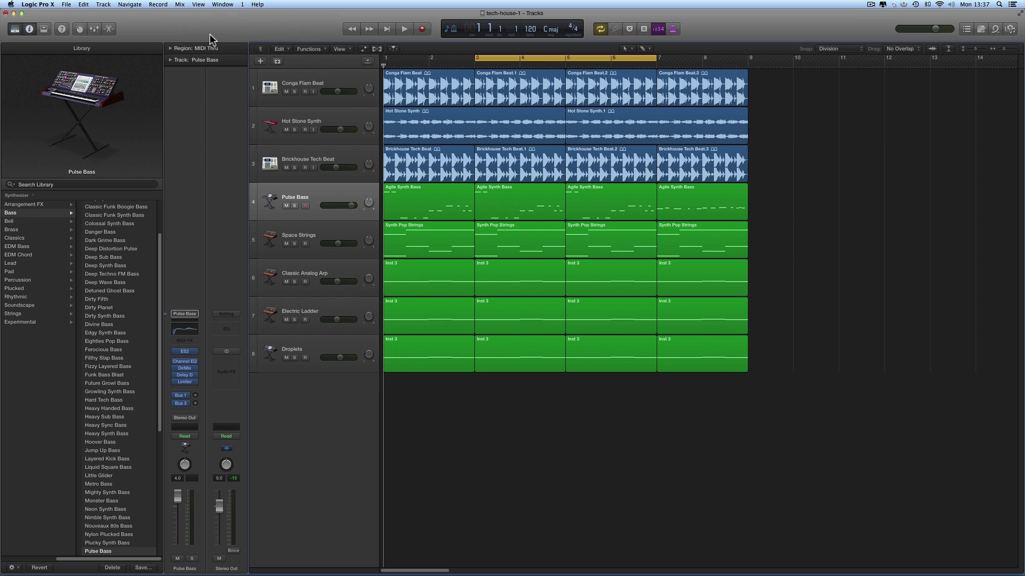
key(2)
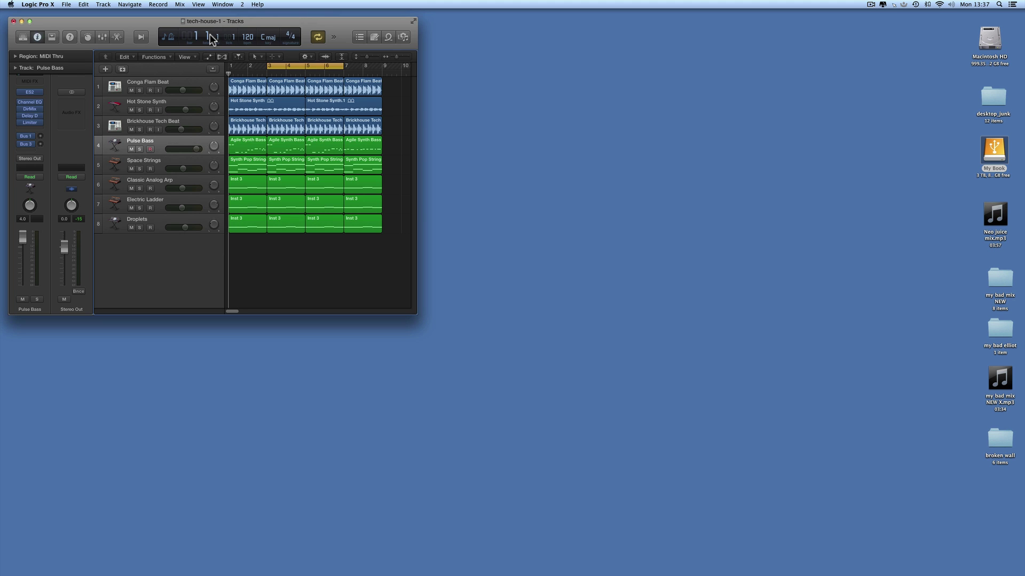
click(242, 5)
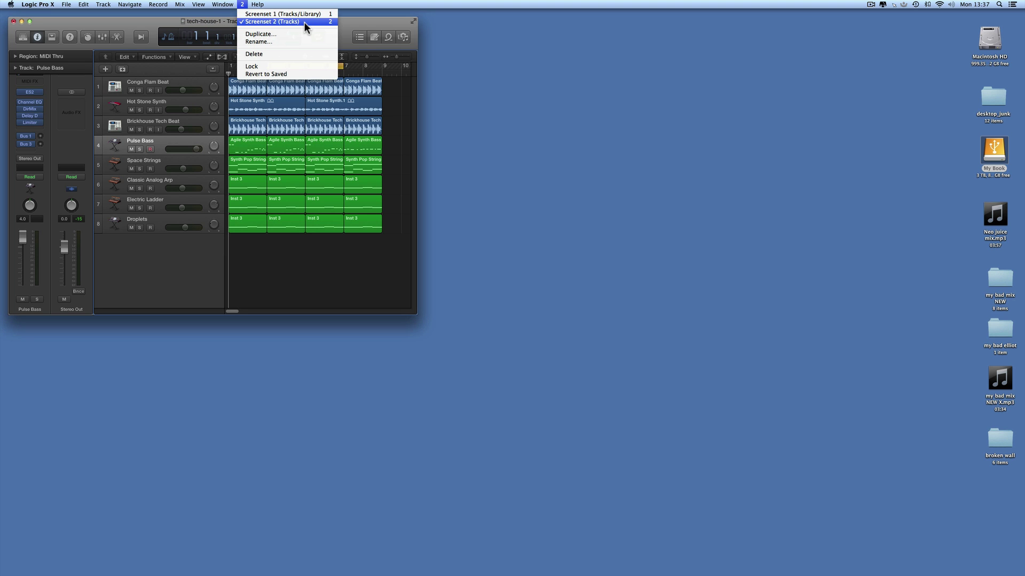
Step: Open the Piano Roll in its own window in screenset 2 and close the Tracks window
drag(106, 25, 143, 51)
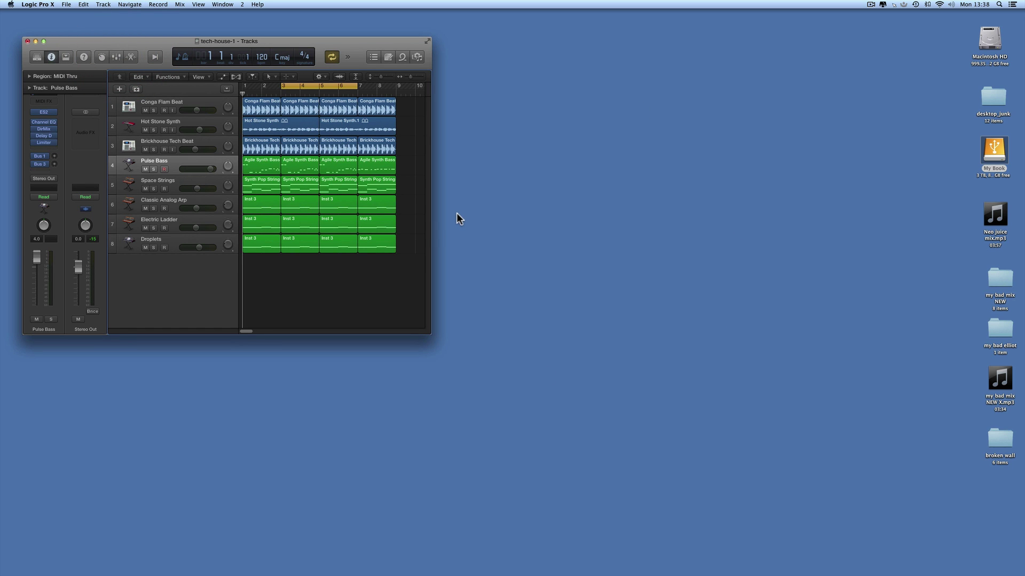
drag(172, 47, 154, 47)
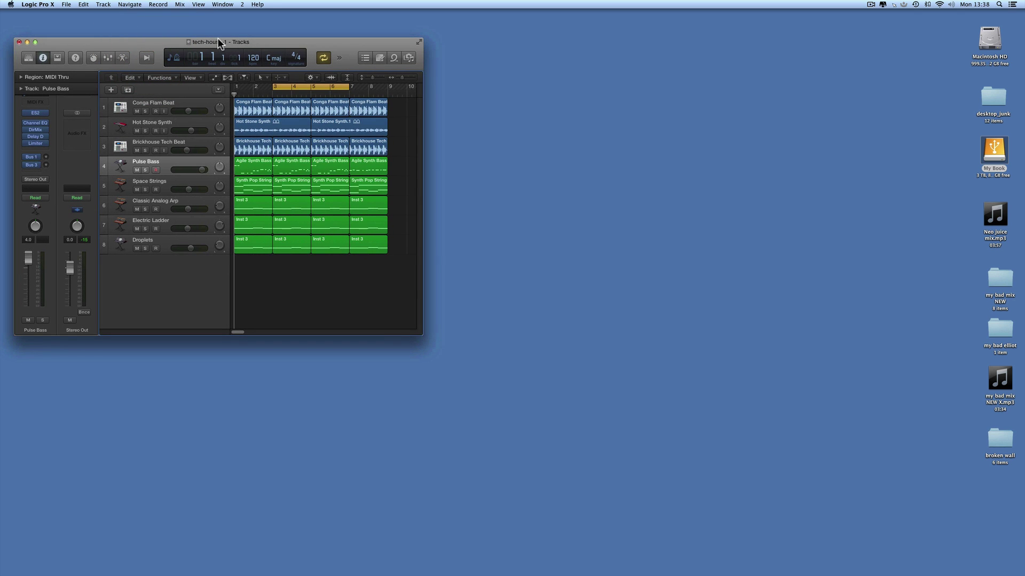
click(219, 7)
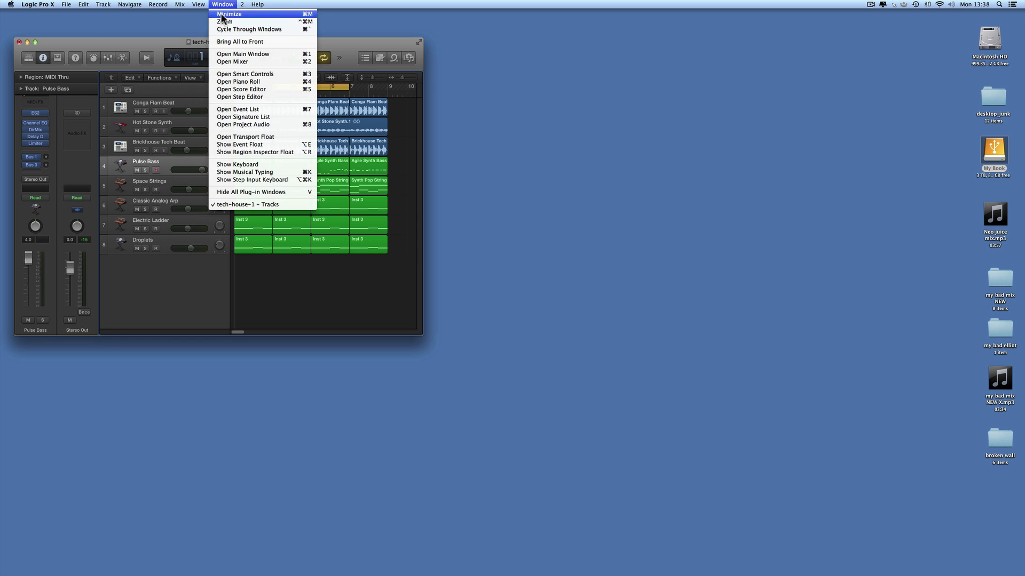
click(256, 84)
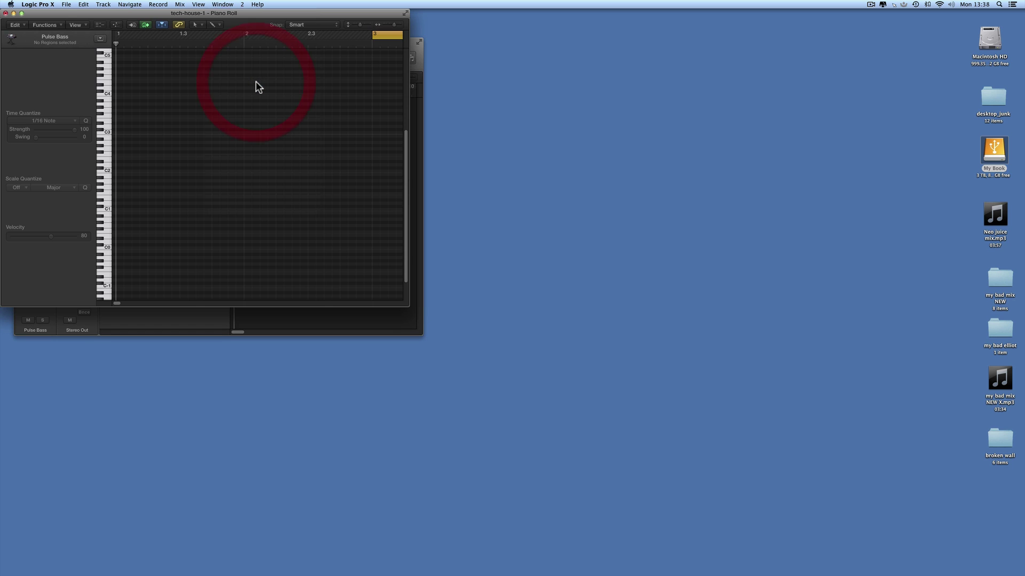
drag(152, 17, 591, 151)
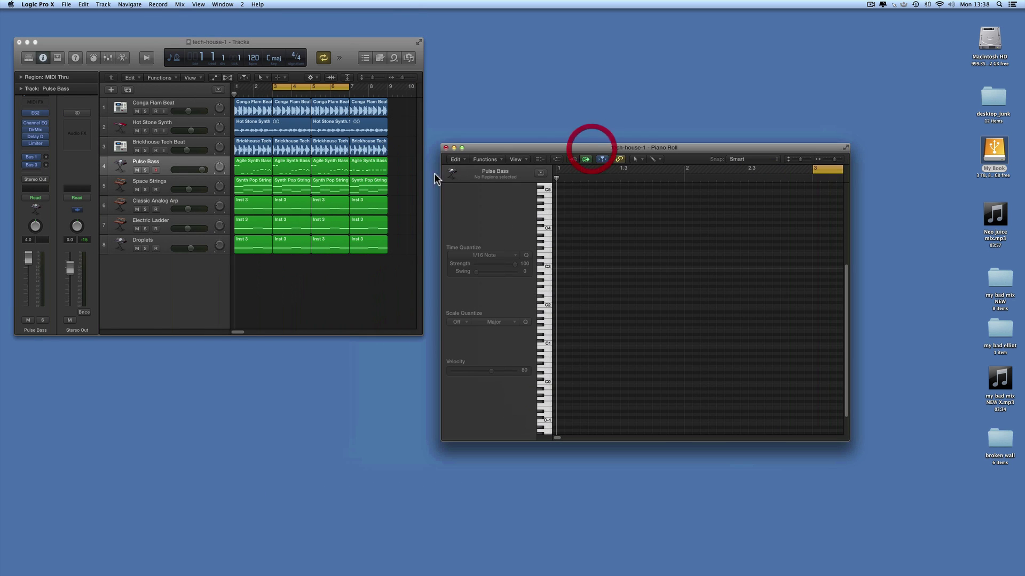
click(18, 42)
drag(502, 149, 70, 150)
Step: Open a floating transport control bar and stretch it across the full width of the screen's upper edge
click(216, 7)
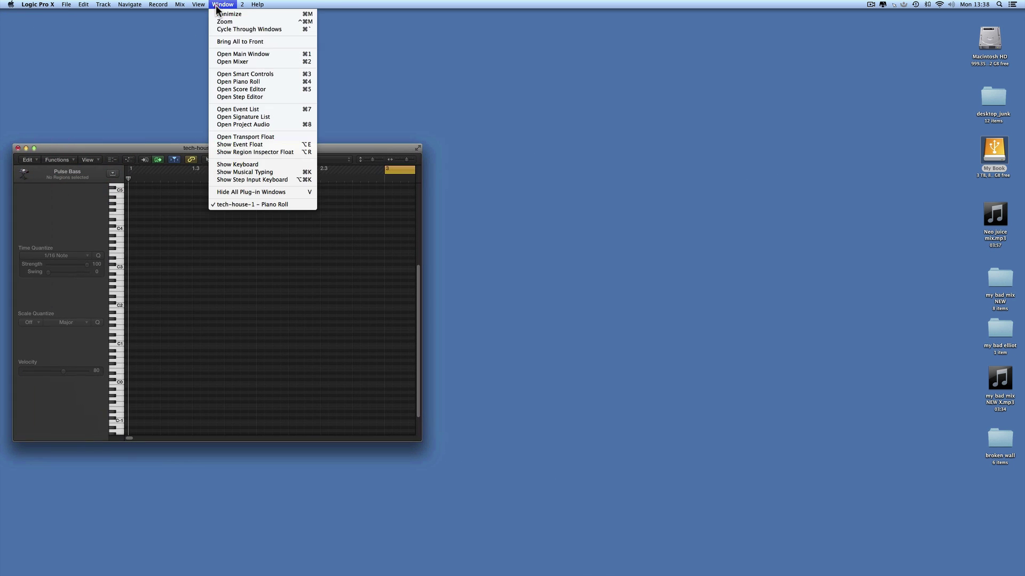
click(251, 137)
mouse_move(128, 13)
mouse_down()
mouse_move(174, 45)
mouse_move(137, 28)
mouse_up()
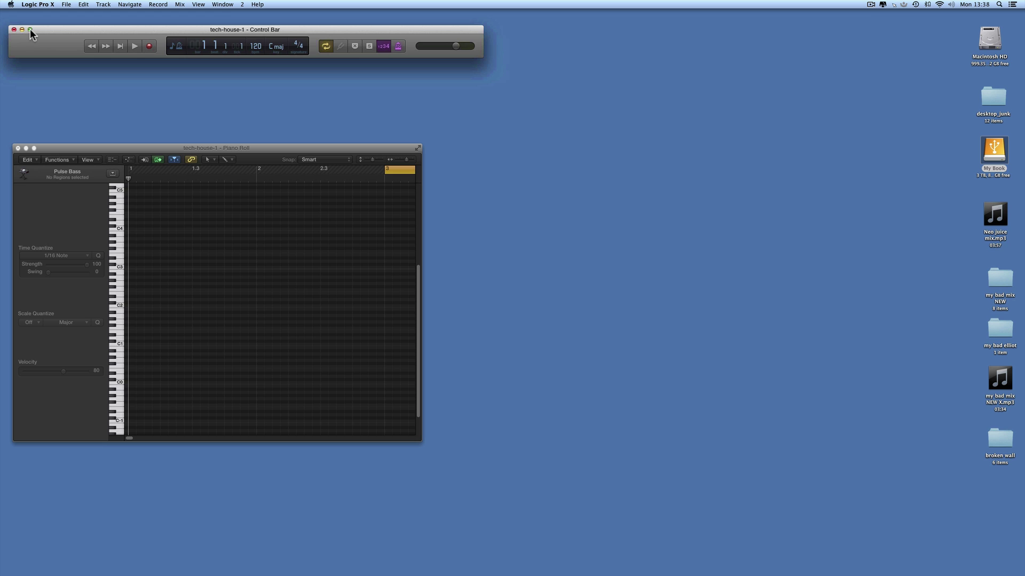
click(30, 30)
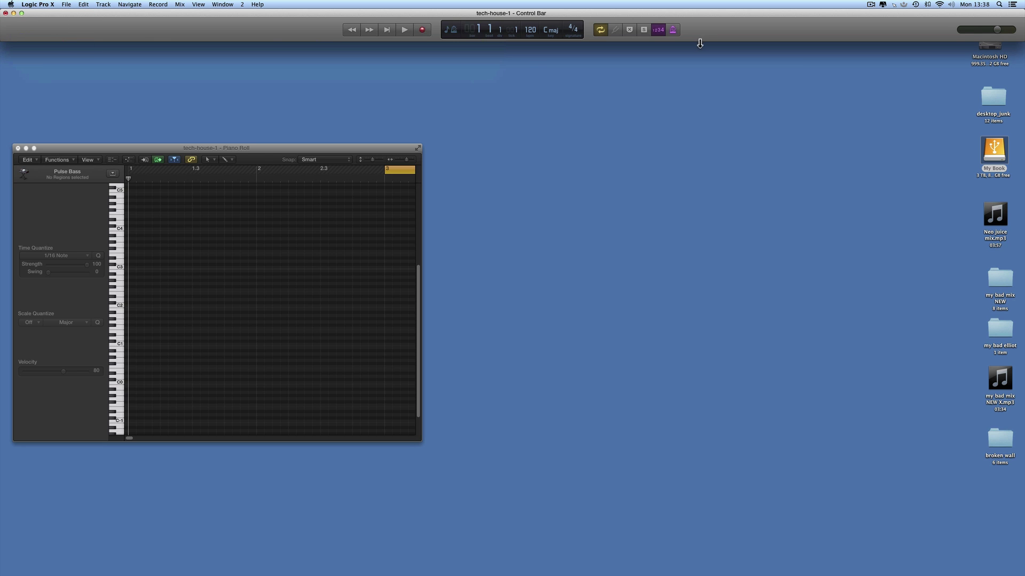
Step: Fit the Piano Roll window to the rest of the screen below the control bar and increase its vertical zoom
drag(256, 147, 243, 47)
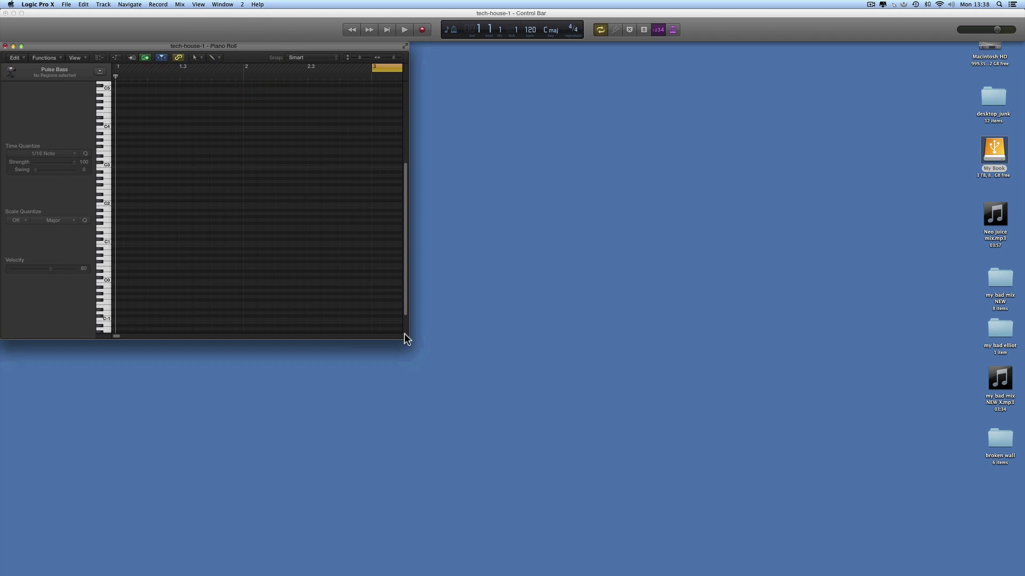
drag(409, 341, 1022, 575)
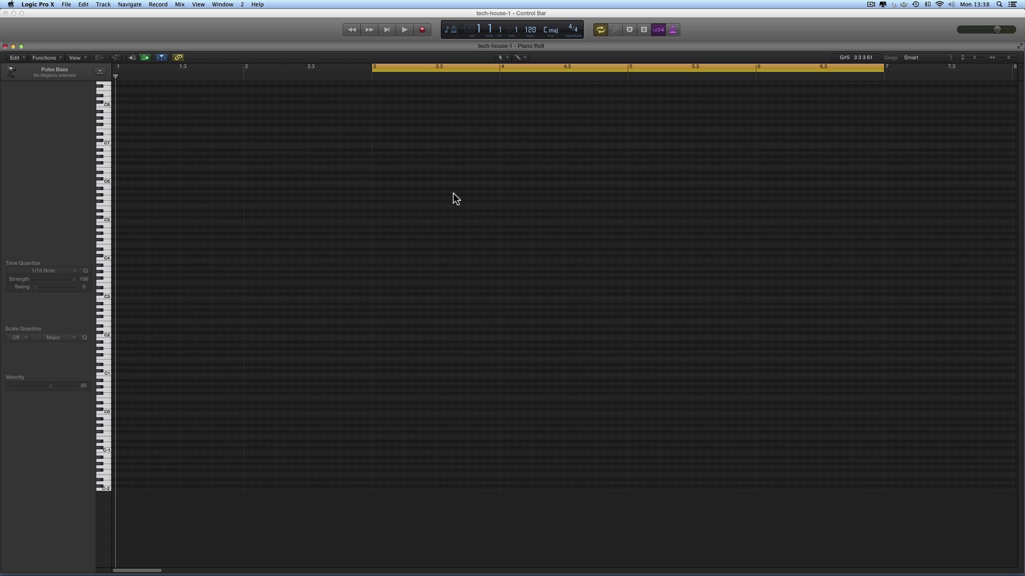
click(984, 58)
click(984, 58)
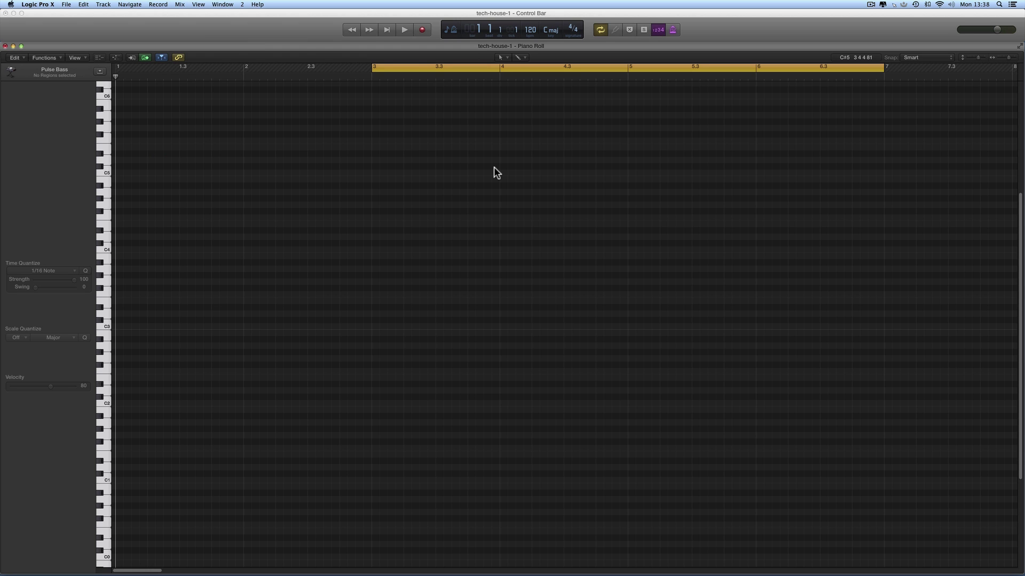
Step: Recall screenset 1 and select the Synth Pop Strings region starting at bar 3 on the Space Strings track
key(1)
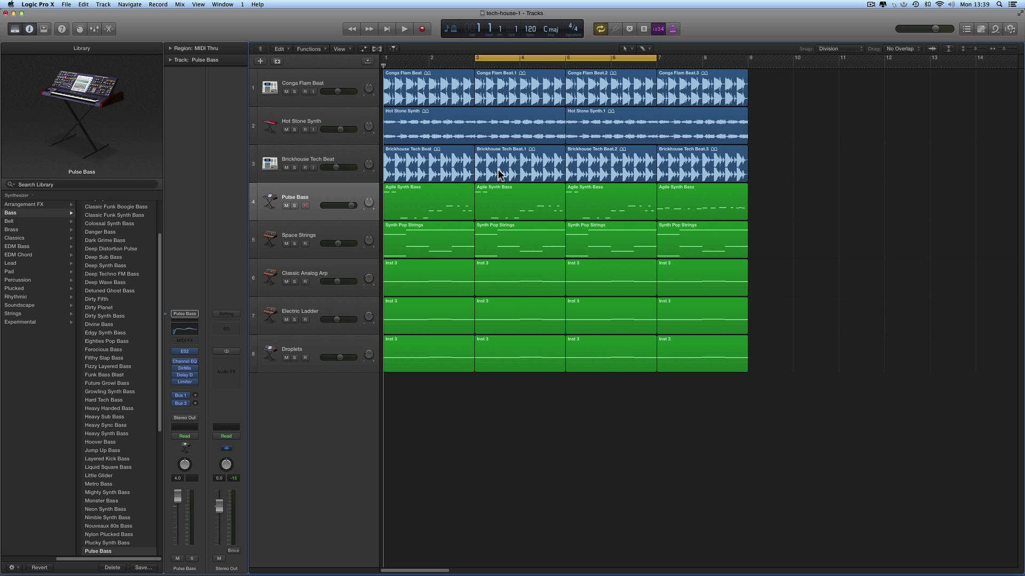
click(531, 245)
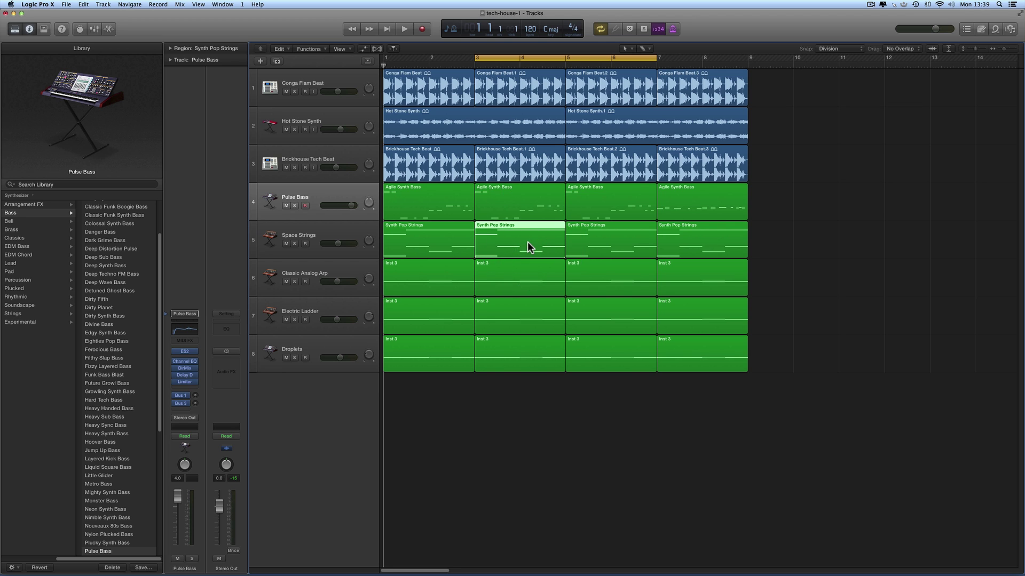
click(784, 258)
click(359, 236)
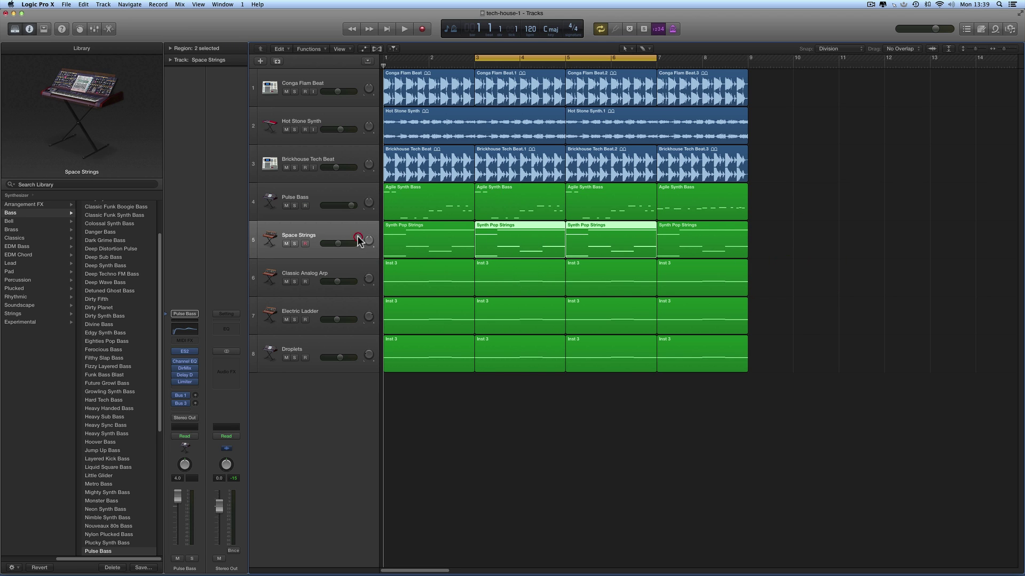
click(899, 272)
click(534, 243)
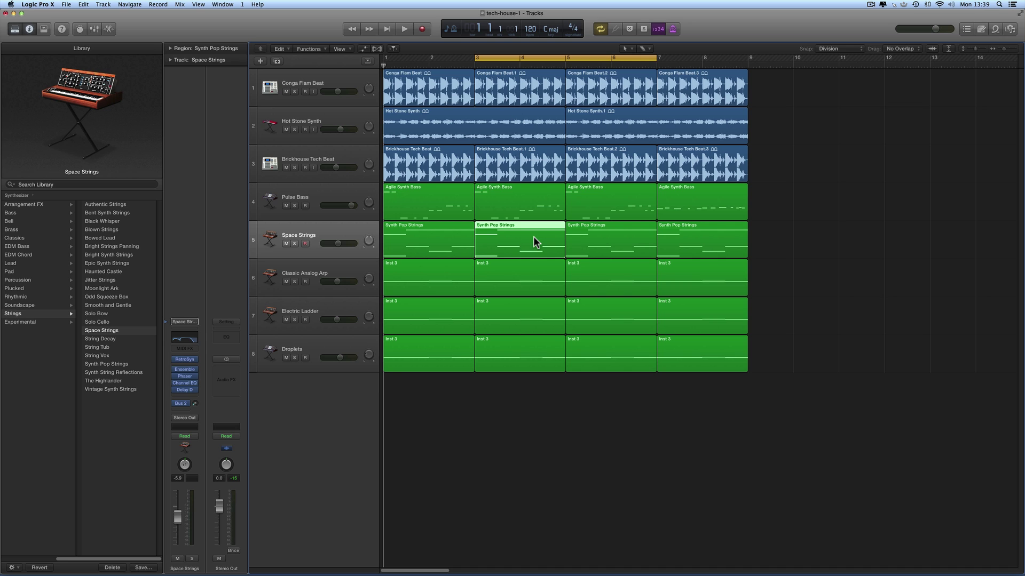
Step: Show the selected region in screenset 2 and set the cycle range to span bars 3 to 5
key(2)
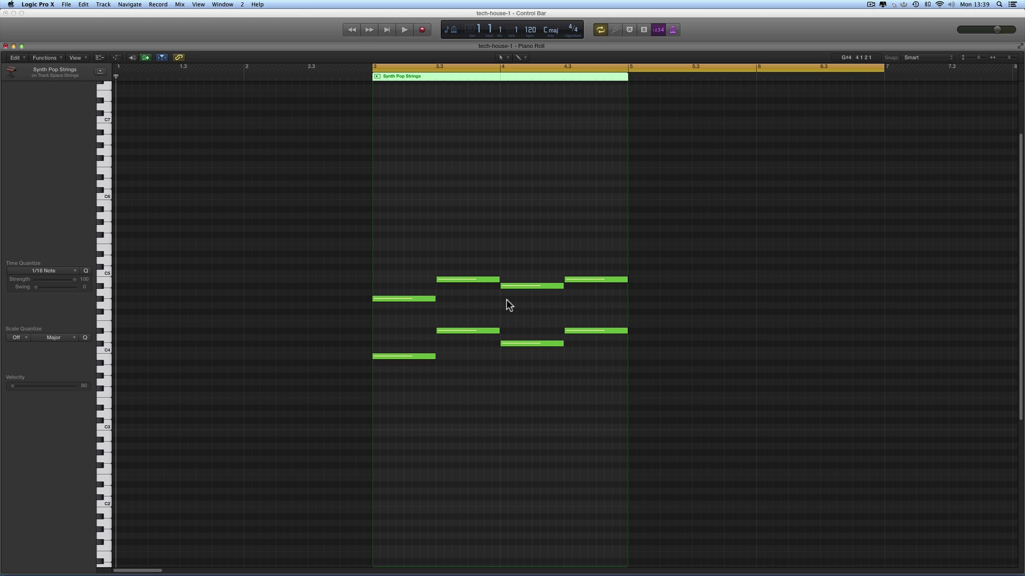
click(181, 59)
click(181, 59)
click(378, 68)
drag(377, 69, 626, 83)
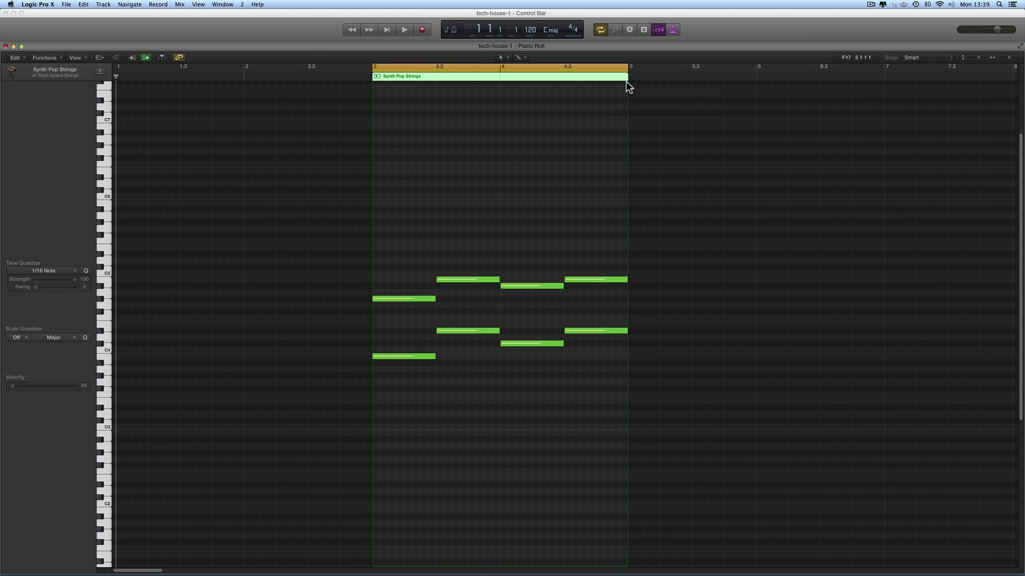
Step: Zoom the Piano Roll to fit the Synth Pop Strings region, and zoom back out horizontally to show the neighbouring bars
key(z)
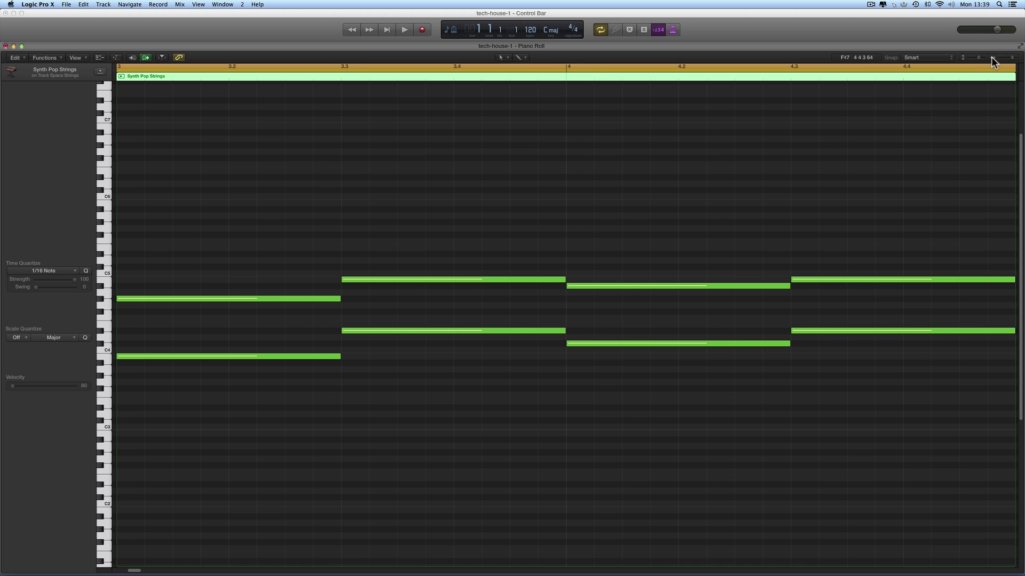
key(super+Left)
key(super+Left)
key(super+Left)
scroll(613, 141, left, 2)
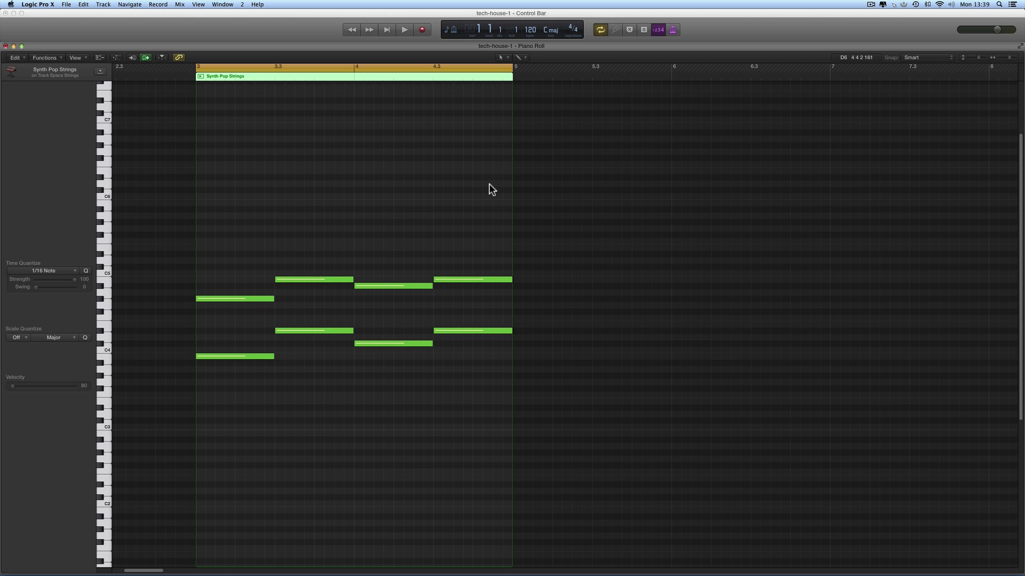
Step: Return to screenset 1, and create screenset 3 from there
key(ctrl+Left)
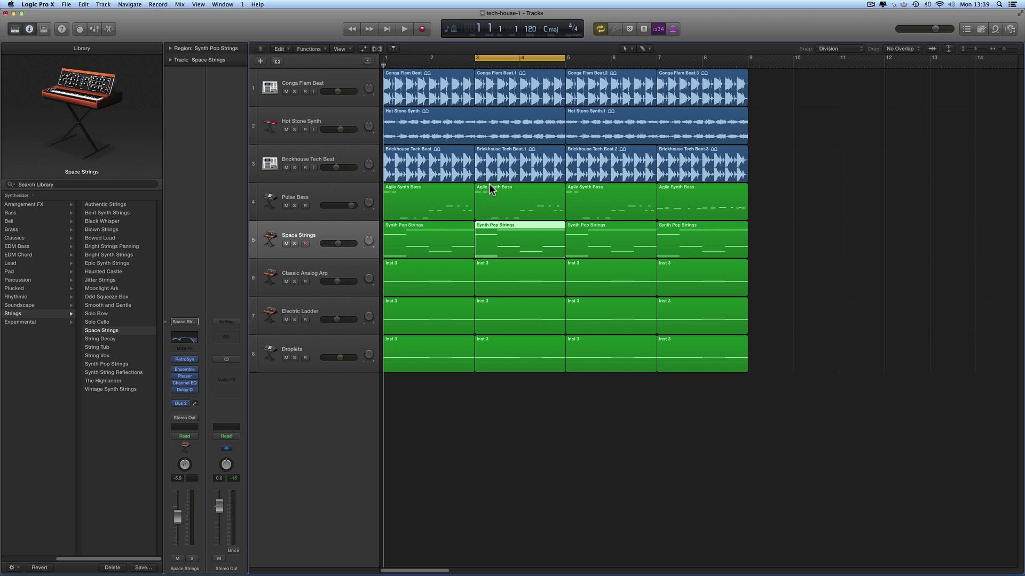
key(3)
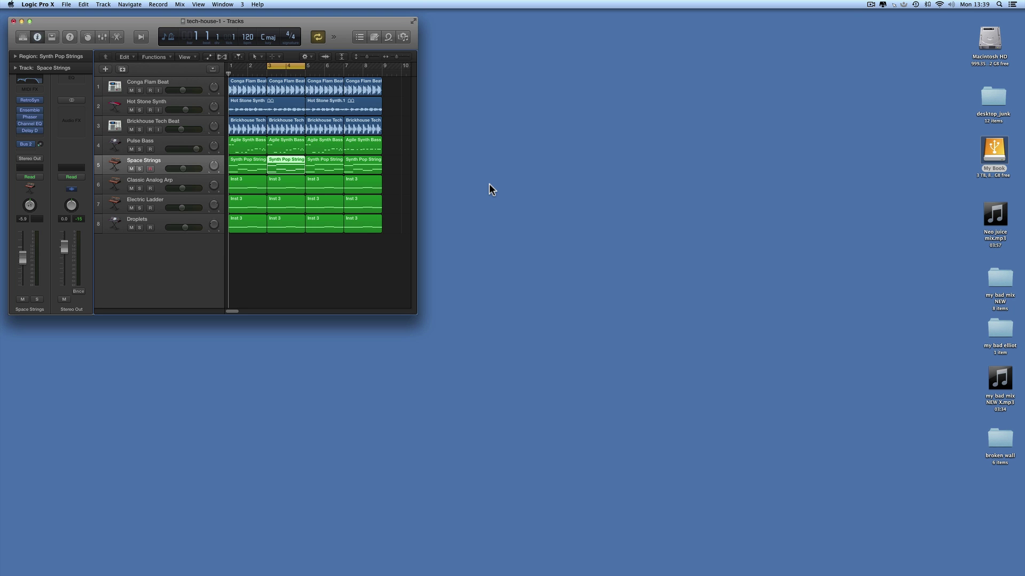
click(242, 4)
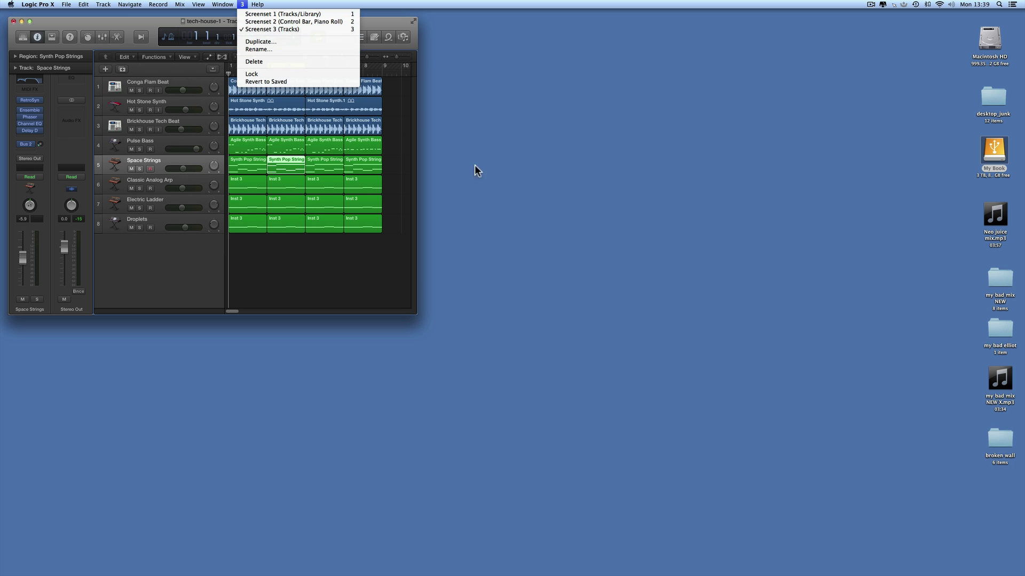
Step: Open the Mixer in its own window near the middle of the screen in screenset 3 and close the Tracks window
drag(143, 22, 150, 47)
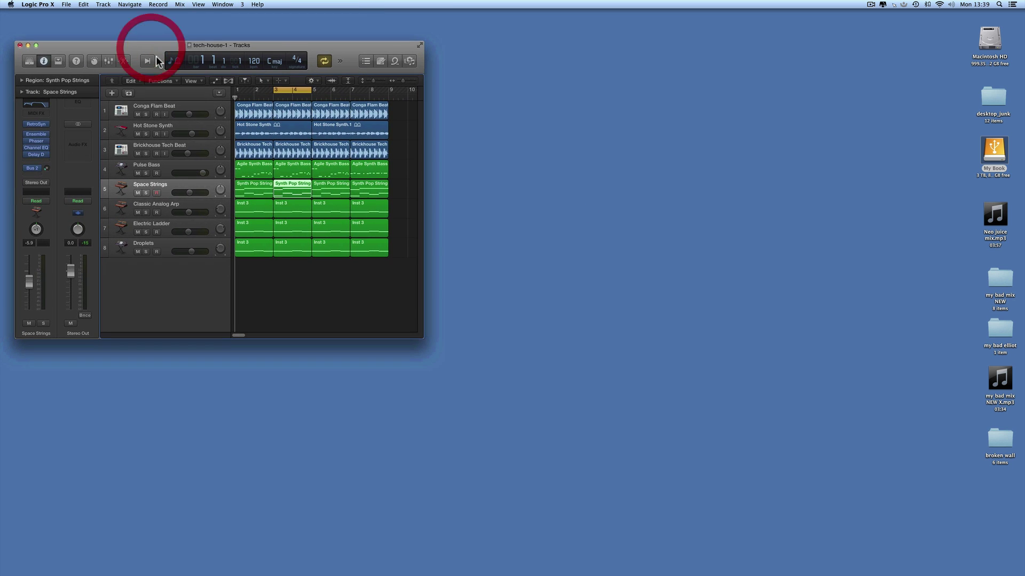
click(215, 5)
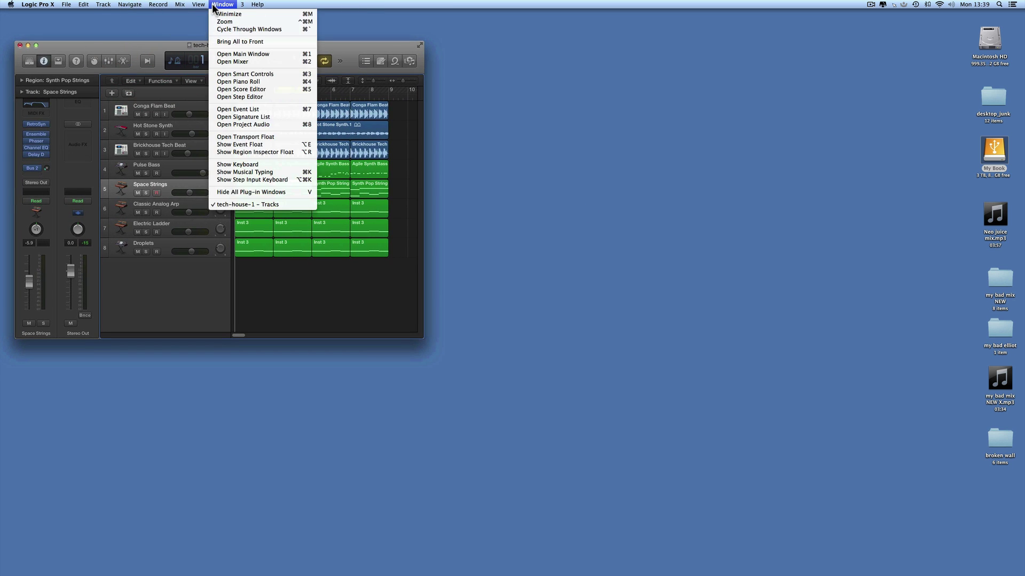
click(253, 64)
drag(198, 21, 488, 155)
click(20, 46)
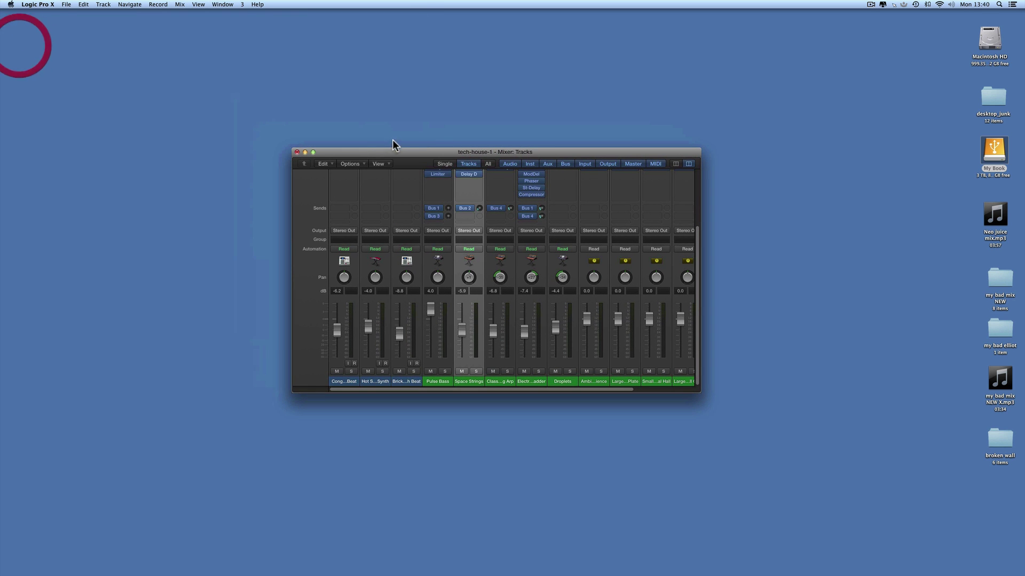
Step: Add a full-width floating control bar to screenset 3 and enlarge the Mixer window to fill the space beneath it
drag(384, 155, 100, 158)
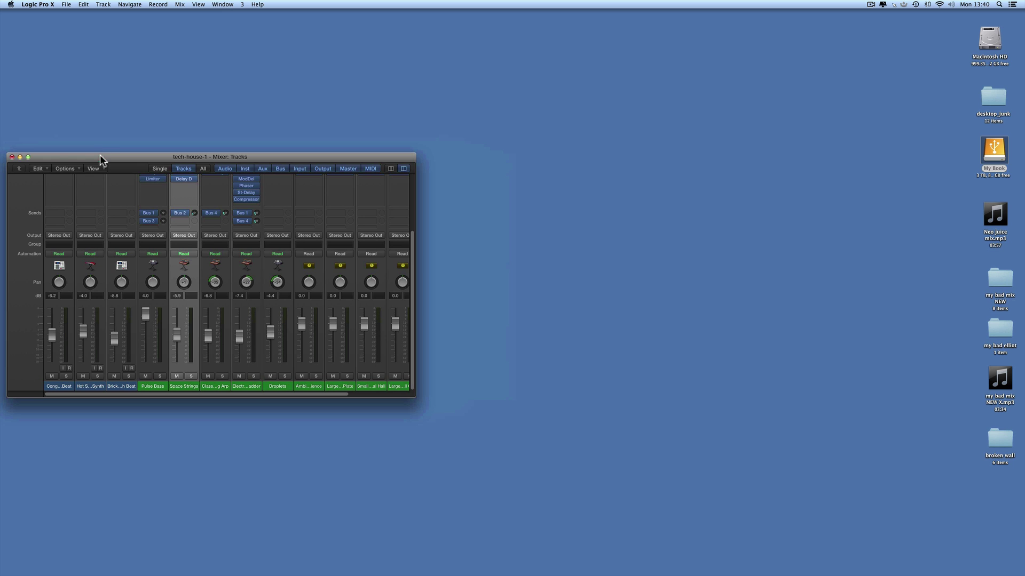
click(220, 4)
click(247, 137)
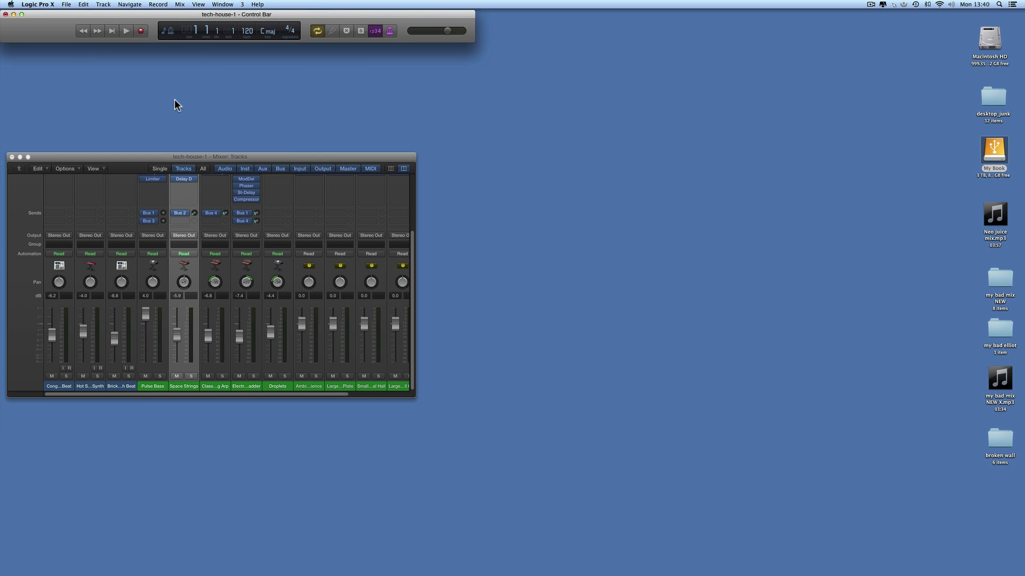
click(21, 14)
drag(107, 155, 101, 44)
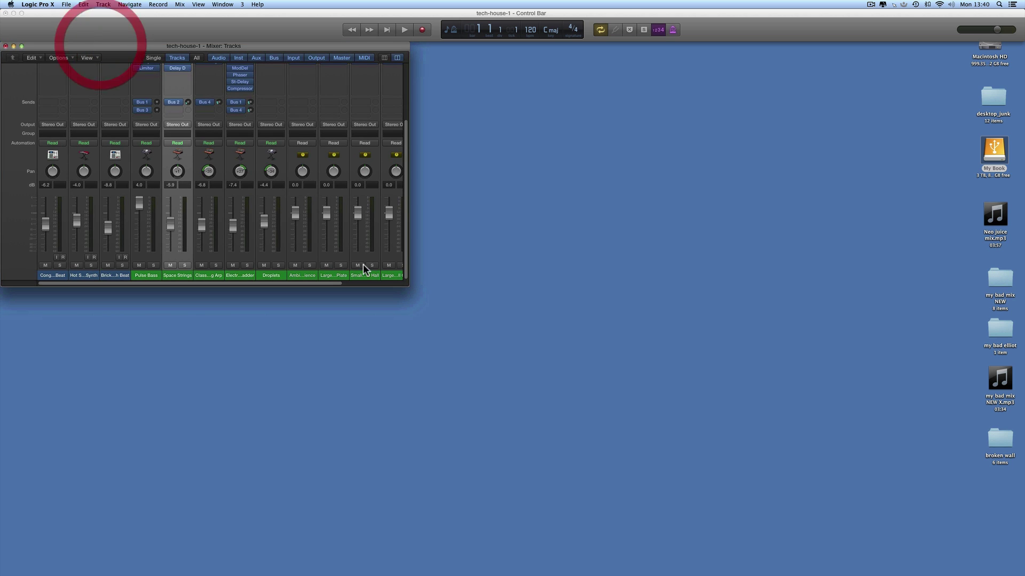
drag(406, 288, 1020, 575)
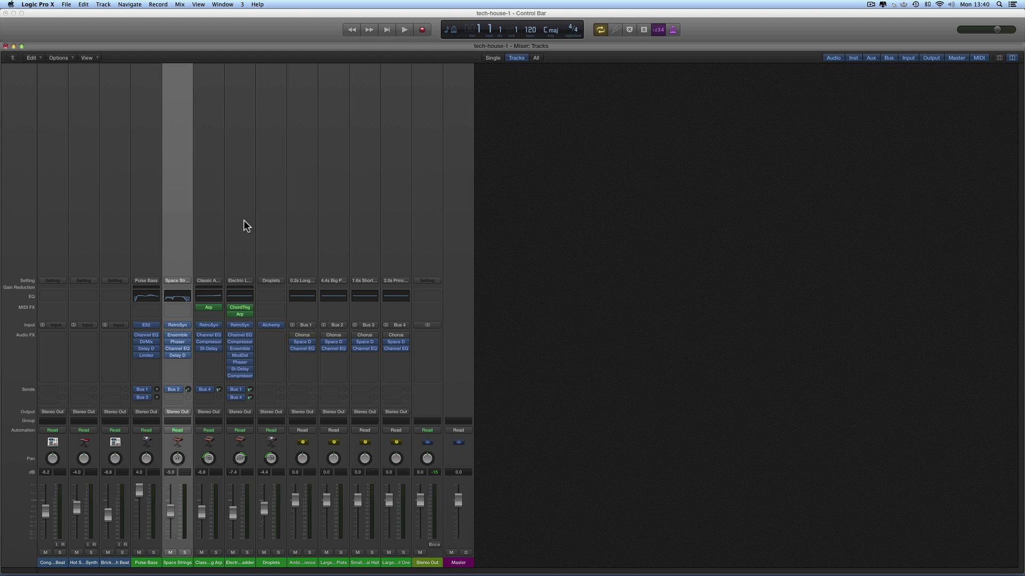
Step: Show the Mixer inside the Tracks window of screenset 1 and try to extend it upwards
key(1)
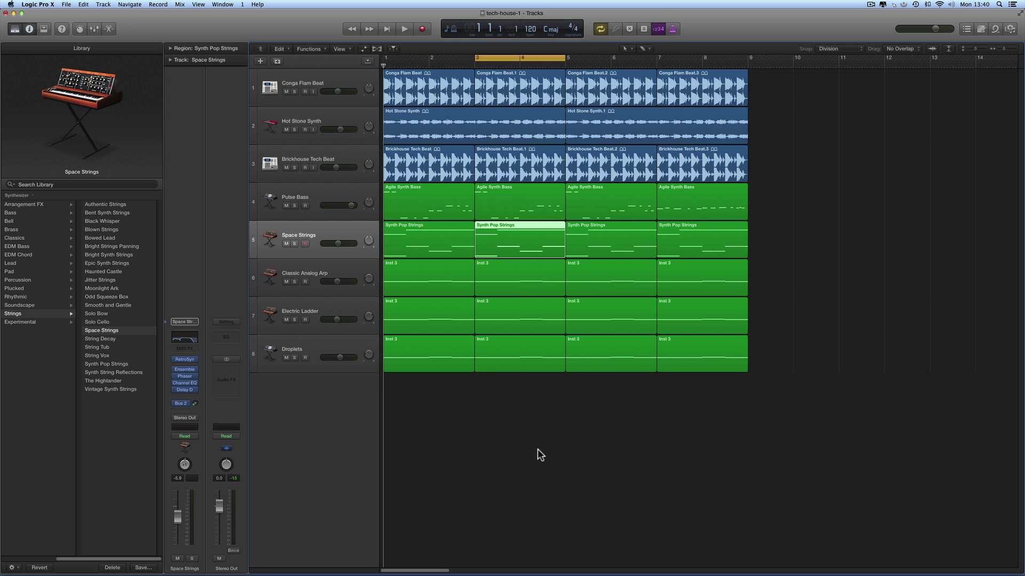
click(94, 29)
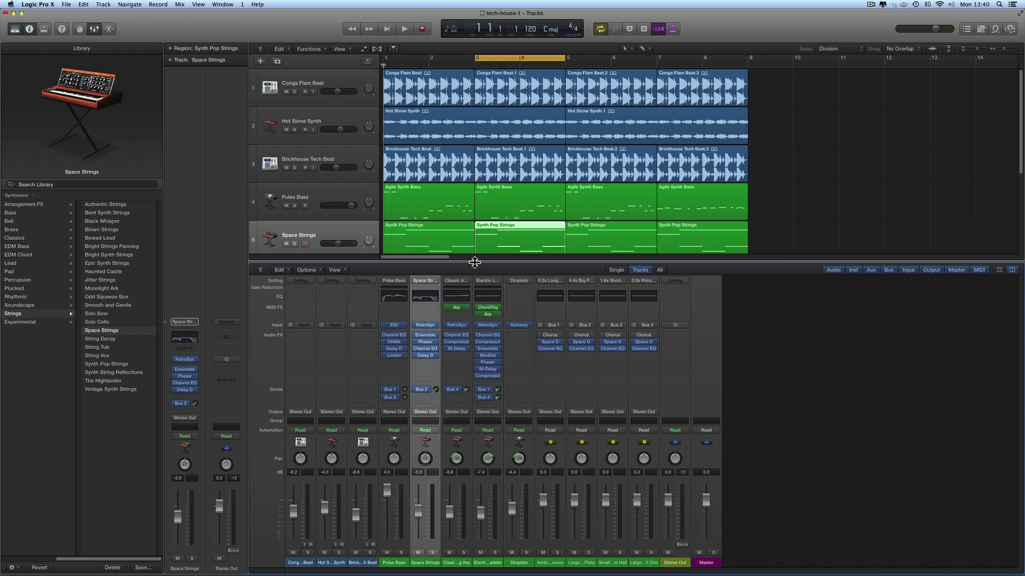
drag(474, 262, 478, 221)
key(3)
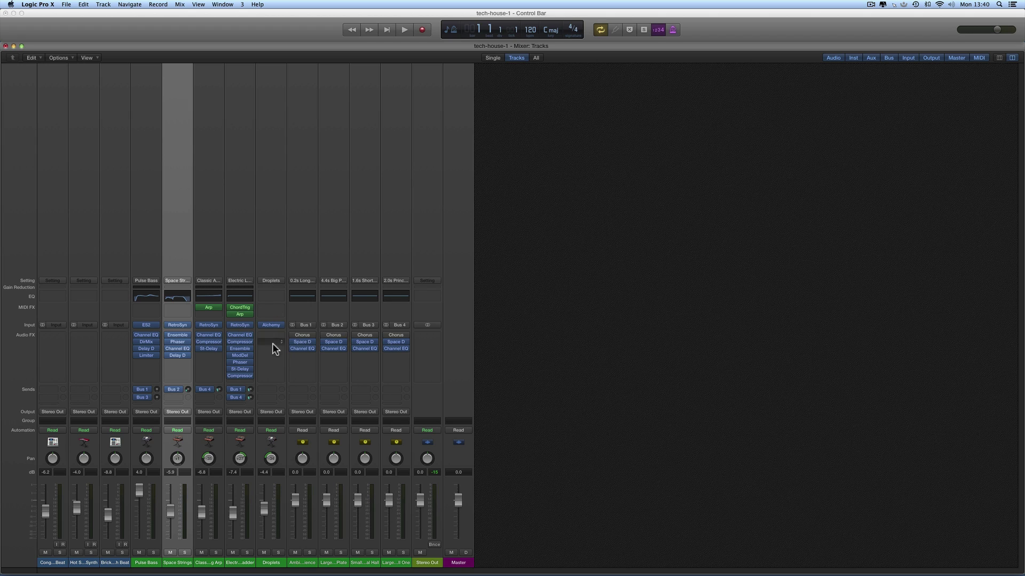
right_click(423, 397)
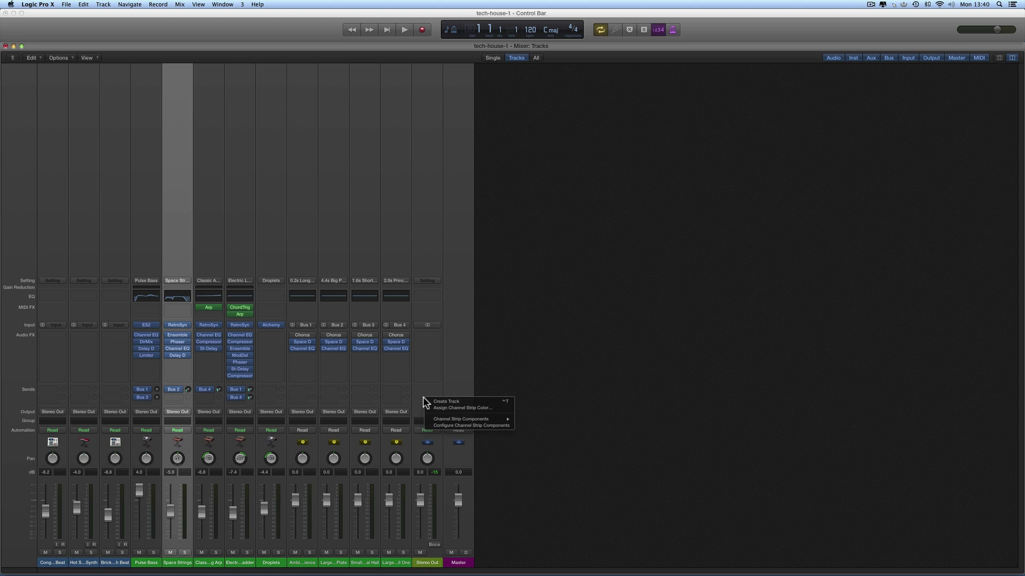
mouse_move(461, 420)
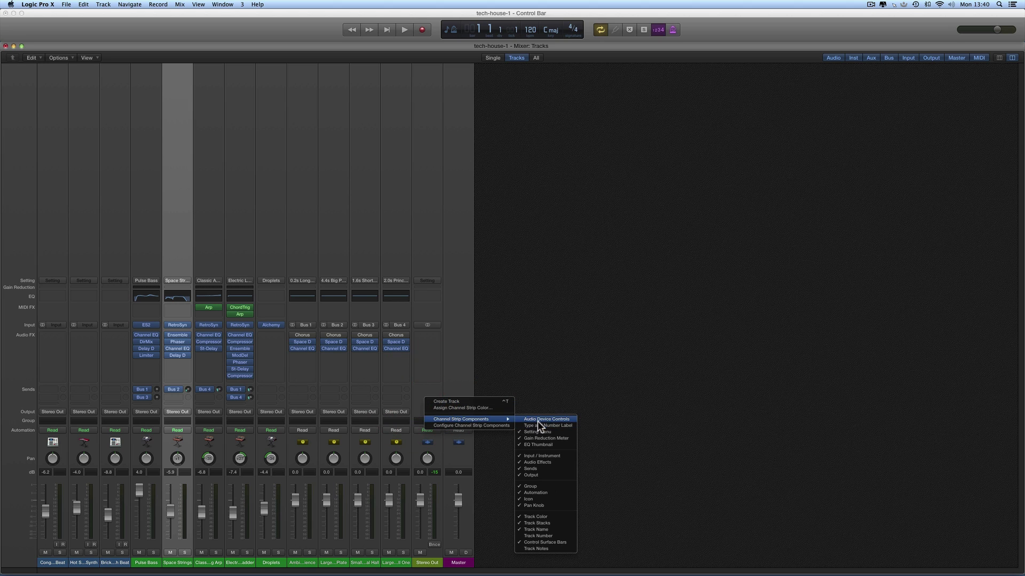
click(543, 535)
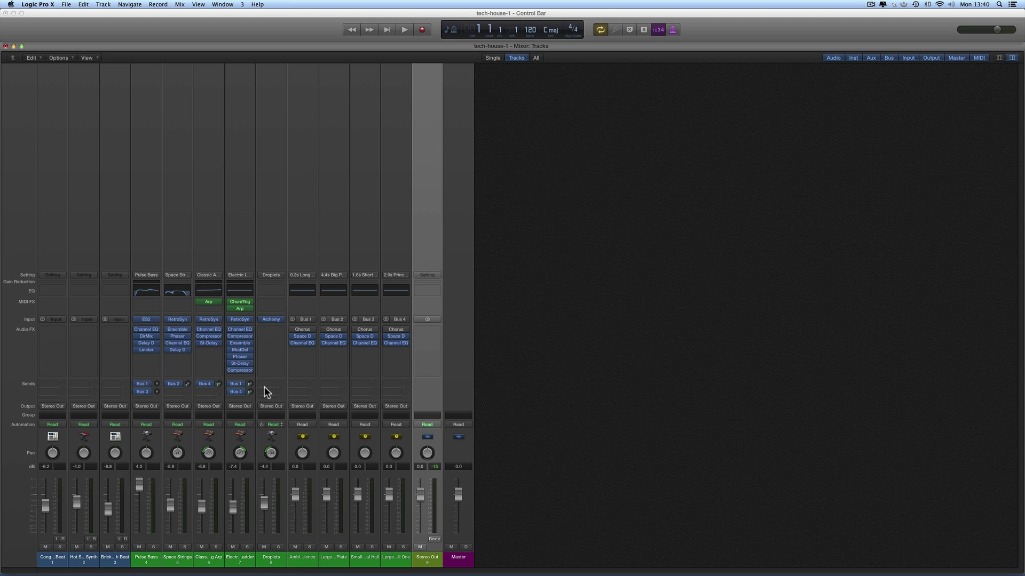
right_click(426, 389)
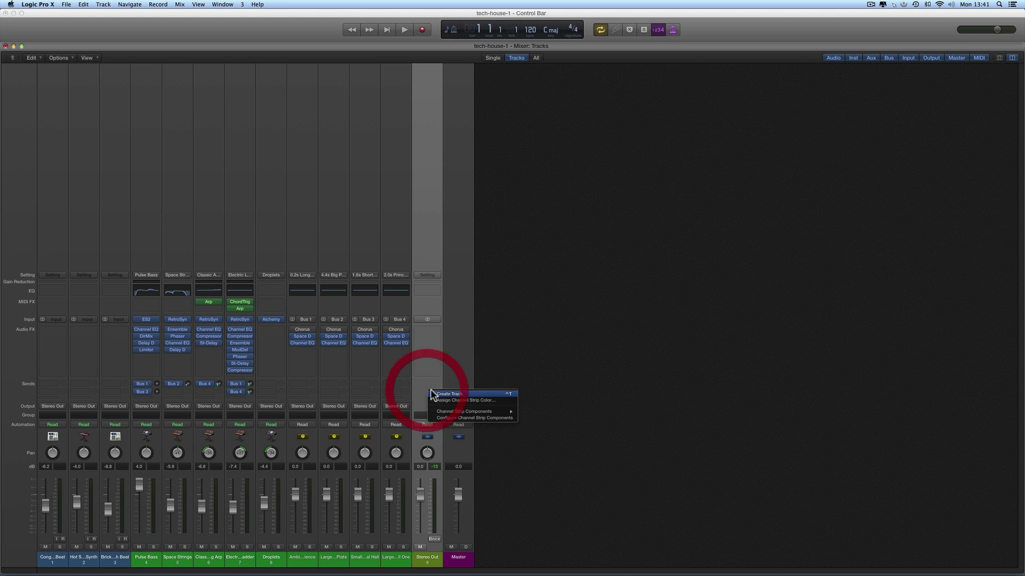
click(420, 387)
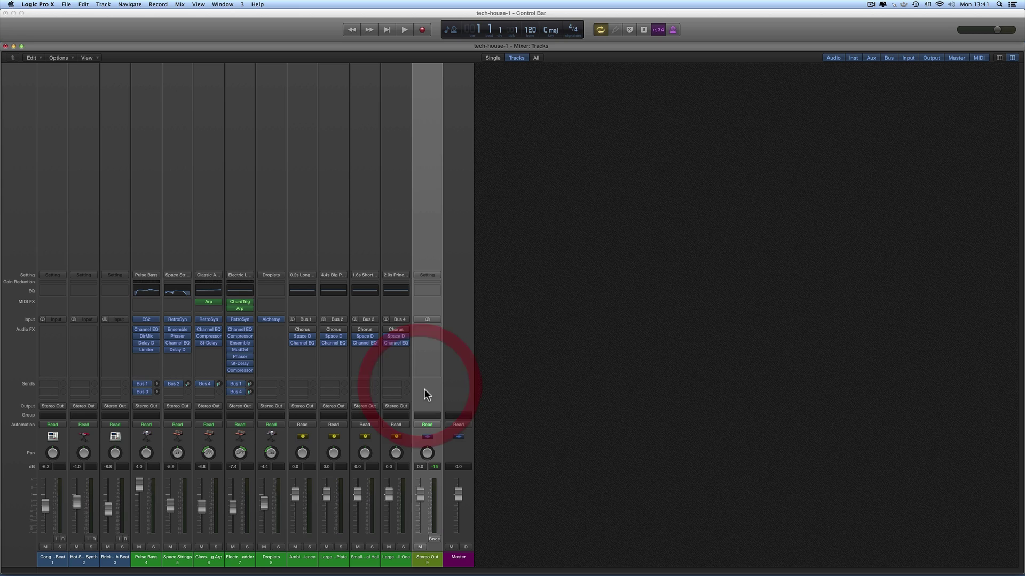
right_click(425, 389)
mouse_move(447, 411)
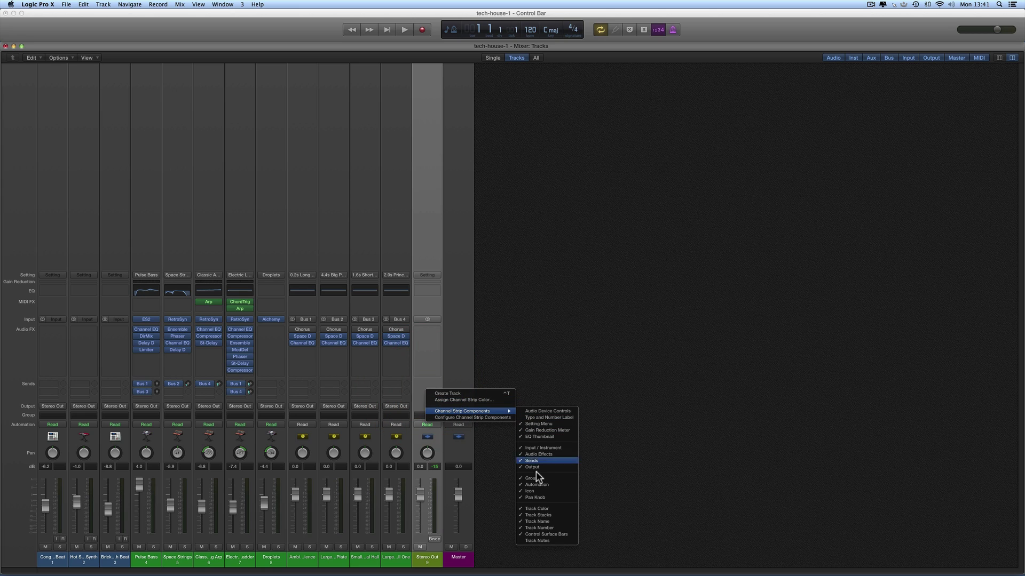
click(545, 541)
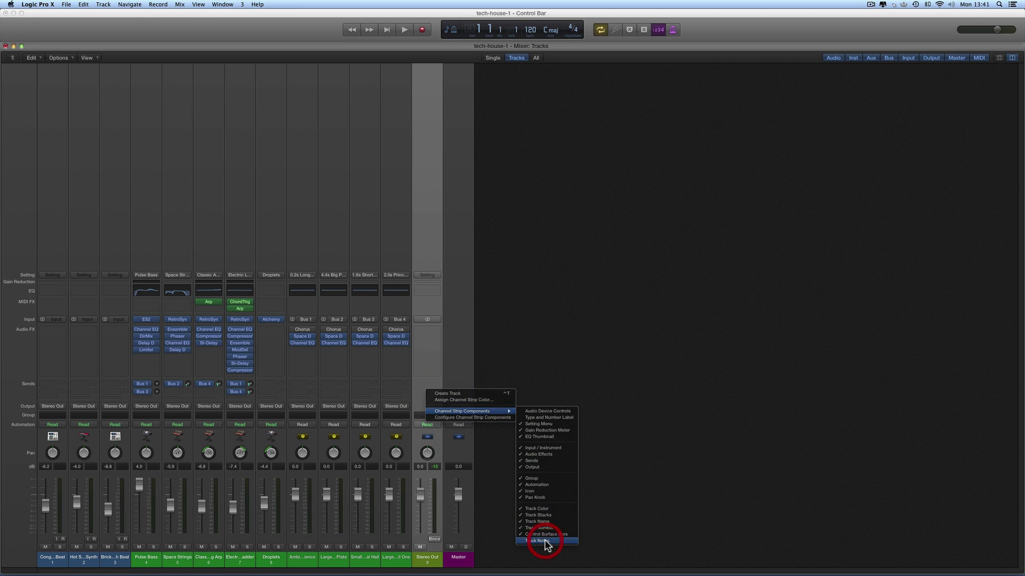
Step: Clear the existing track note on the Classic Analog Arp channel strip
double_click(207, 560)
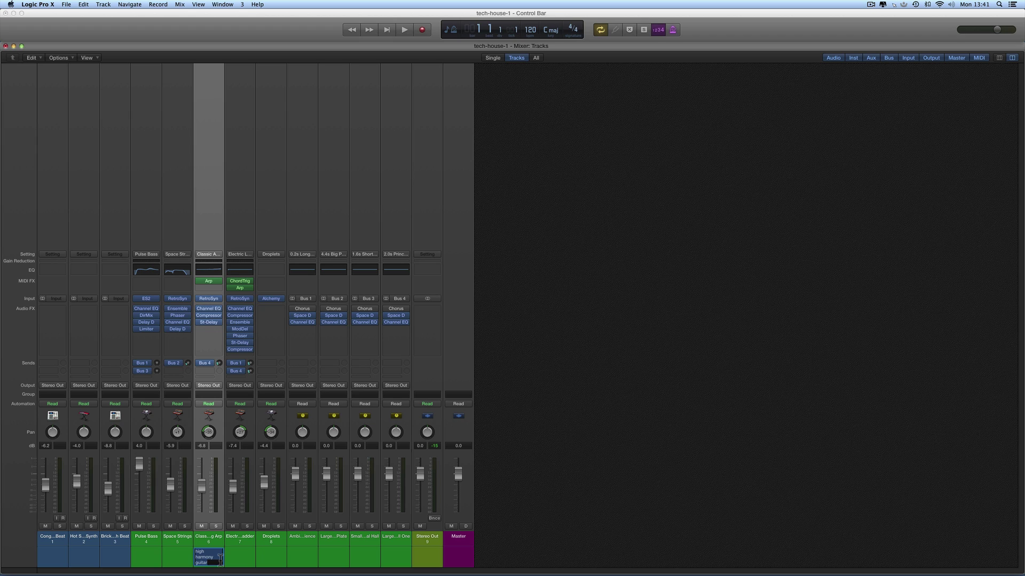
key(BackSpace)
key(Return)
click(229, 559)
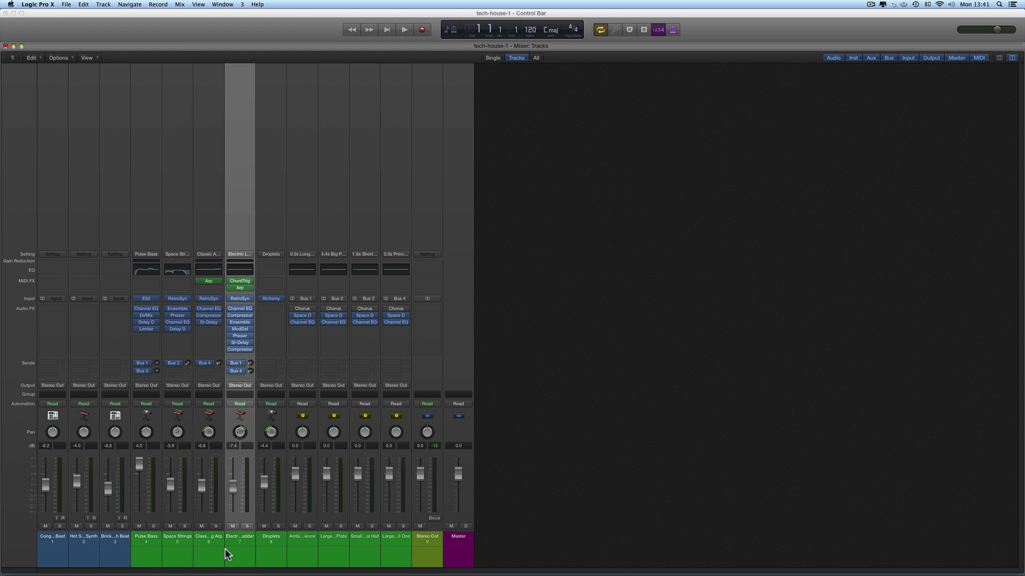
Step: Enter the track note "high harmony guitar" on the Classic Analog Arp channel strip
double_click(209, 555)
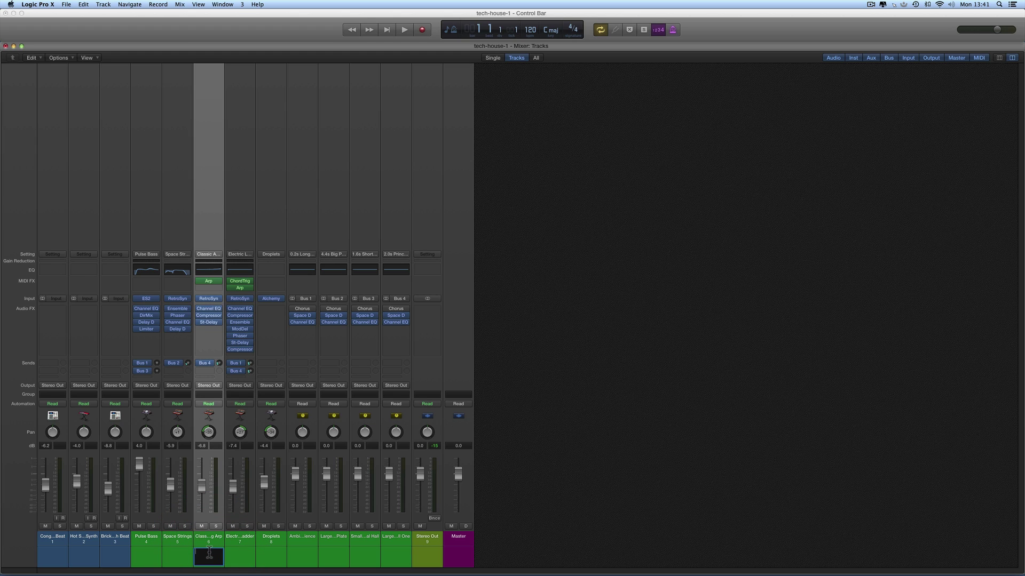
text(high harmony guitar)
click(178, 555)
click(230, 552)
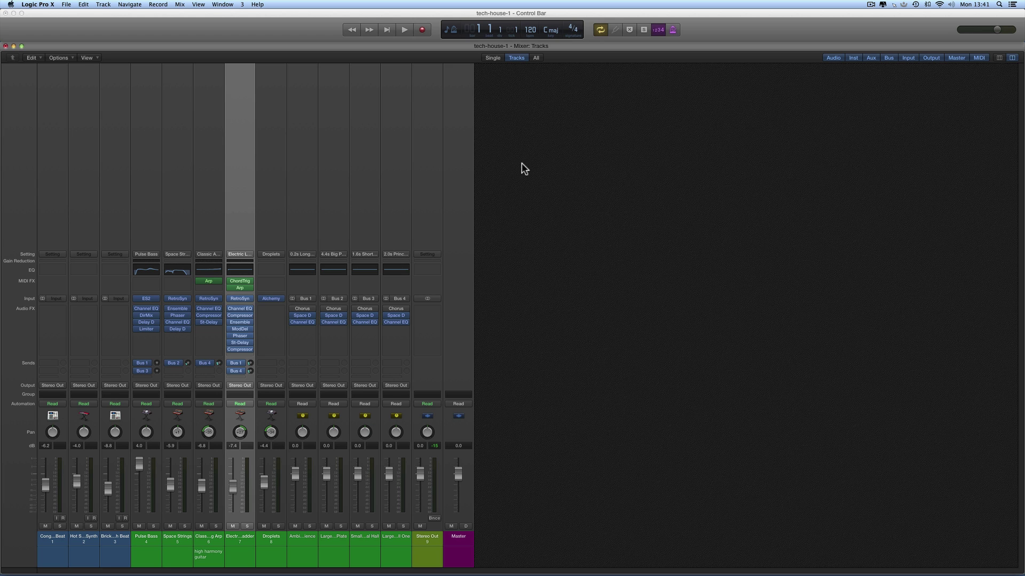
Step: Return to screenset 1 and hide the Mixer in its Tracks window
key(1)
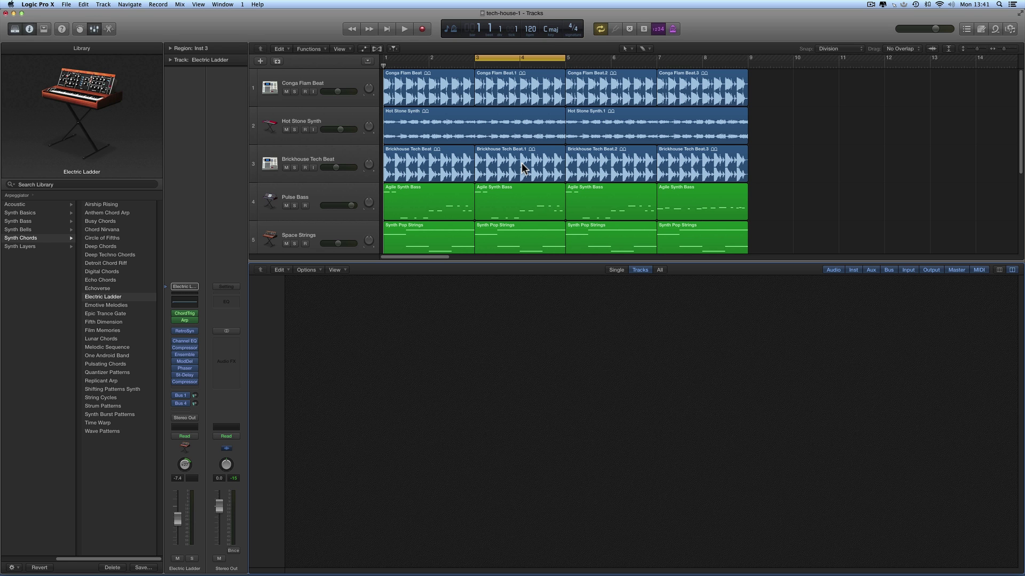
click(94, 29)
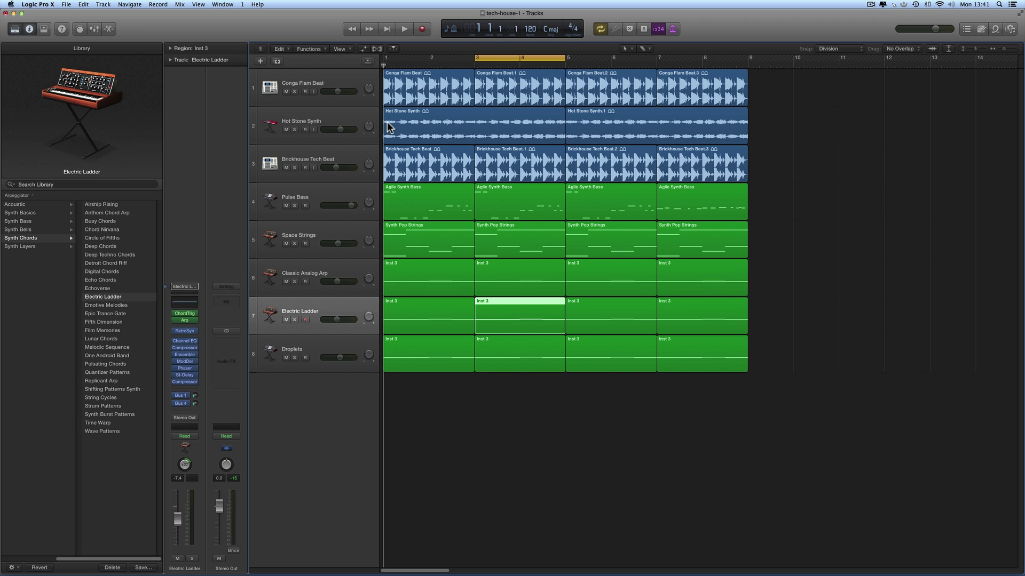
Step: Create screenset 4, check it in the list of screensets, and move its Tracks window slightly down the screen
key(4)
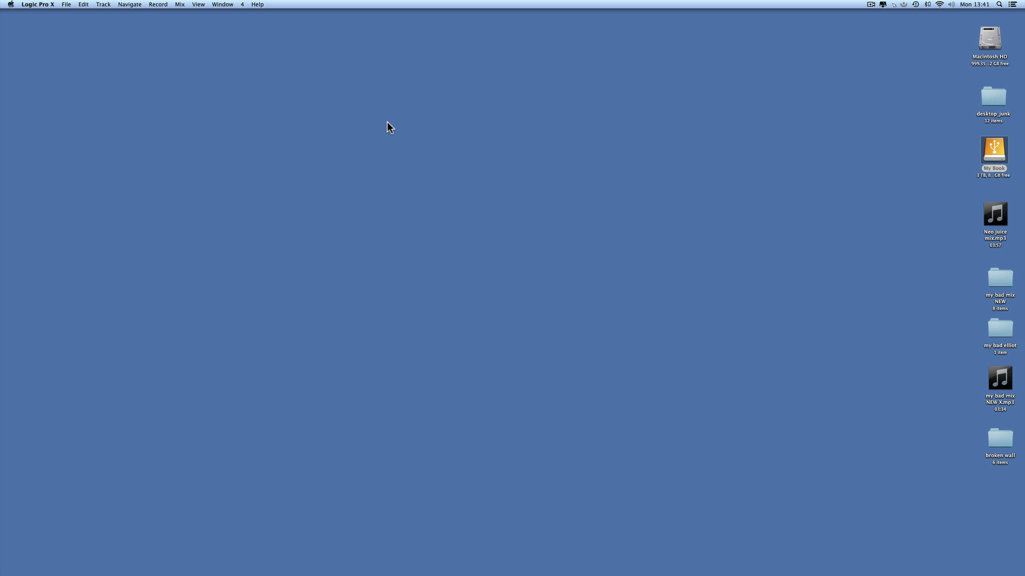
click(243, 4)
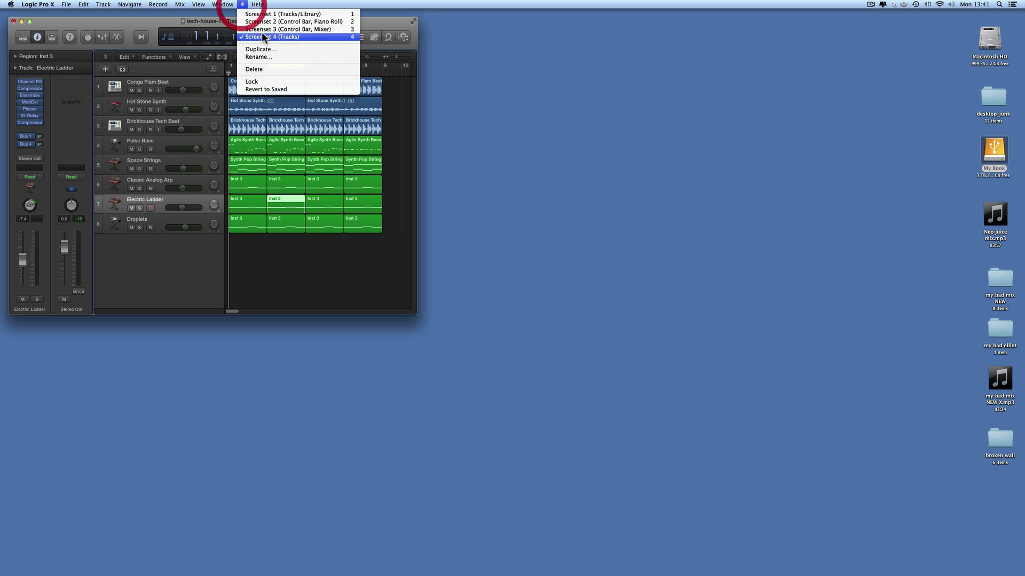
mouse_move(149, 27)
mouse_down()
mouse_move(153, 39)
mouse_move(138, 35)
mouse_up()
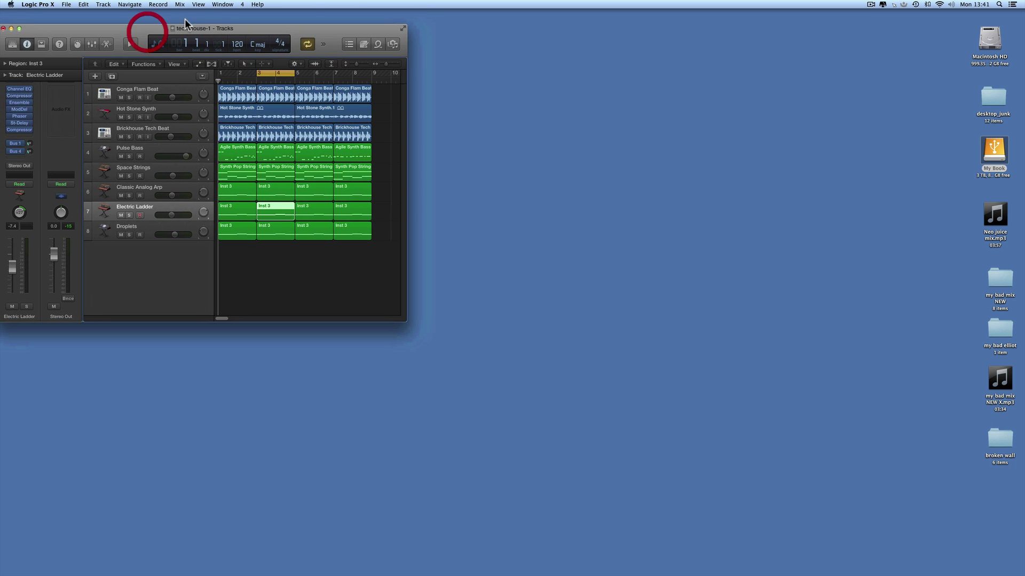
Step: Open the Mixer in its own window in screenset 4 and place it in the lower middle of the screen, clear of the Tracks window
click(222, 4)
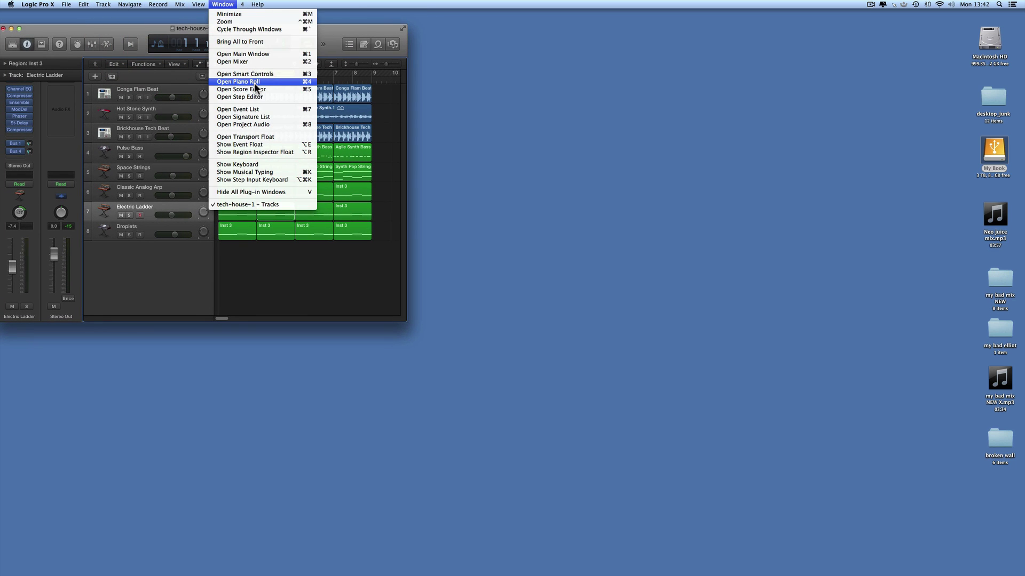
click(244, 62)
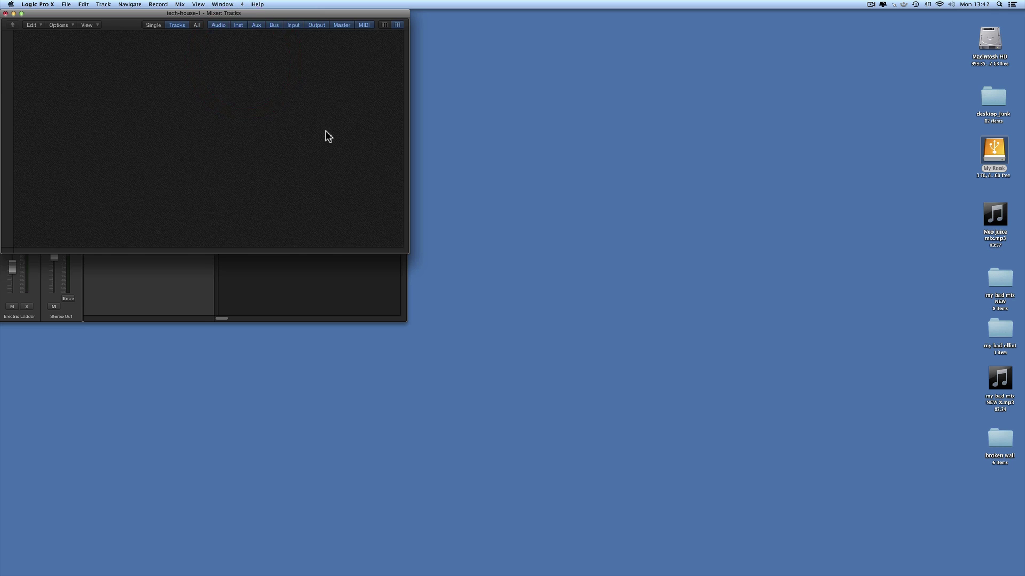
drag(208, 16, 525, 277)
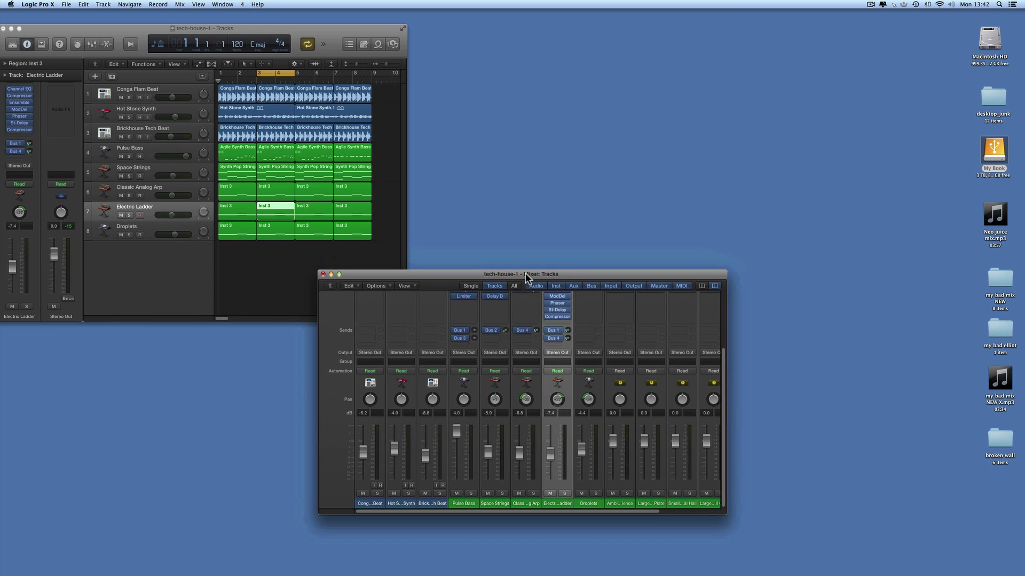
drag(331, 32, 337, 30)
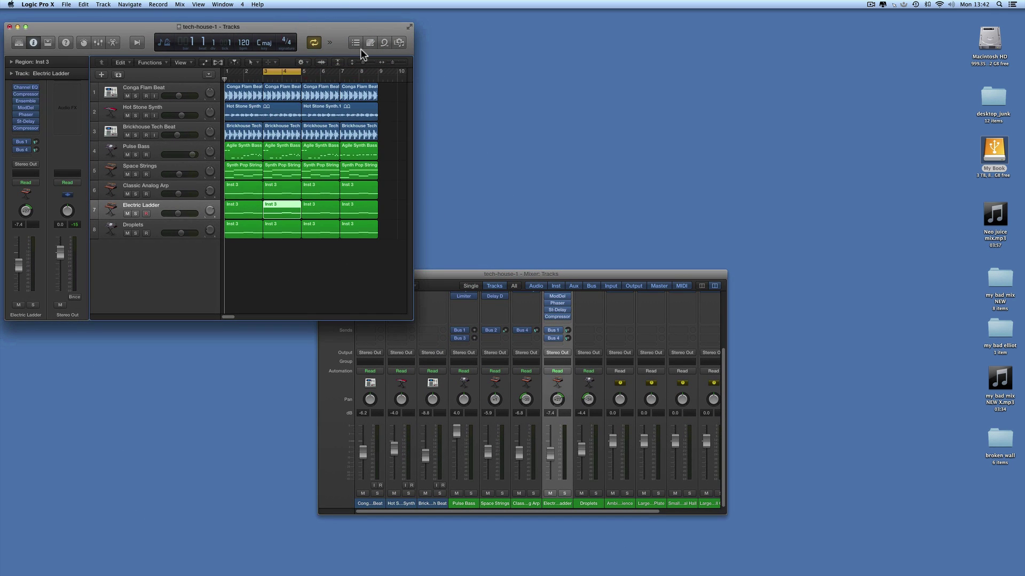
Step: Detach the Marker list from the Tracks window's list editors into its own window, and close the Tracks window
click(355, 43)
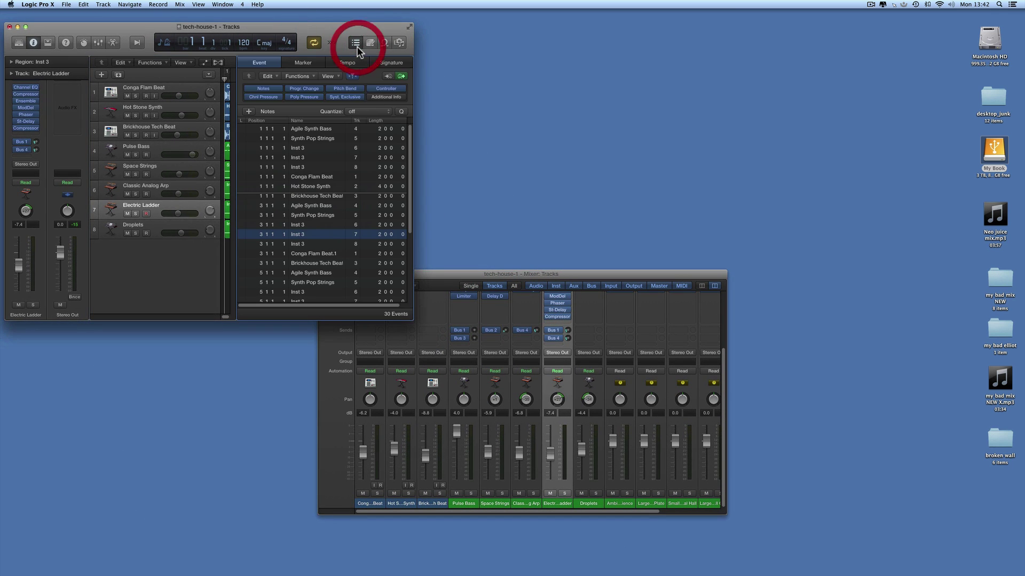
click(316, 63)
mouse_move(310, 63)
mouse_down()
mouse_move(480, 79)
mouse_move(638, 43)
mouse_up()
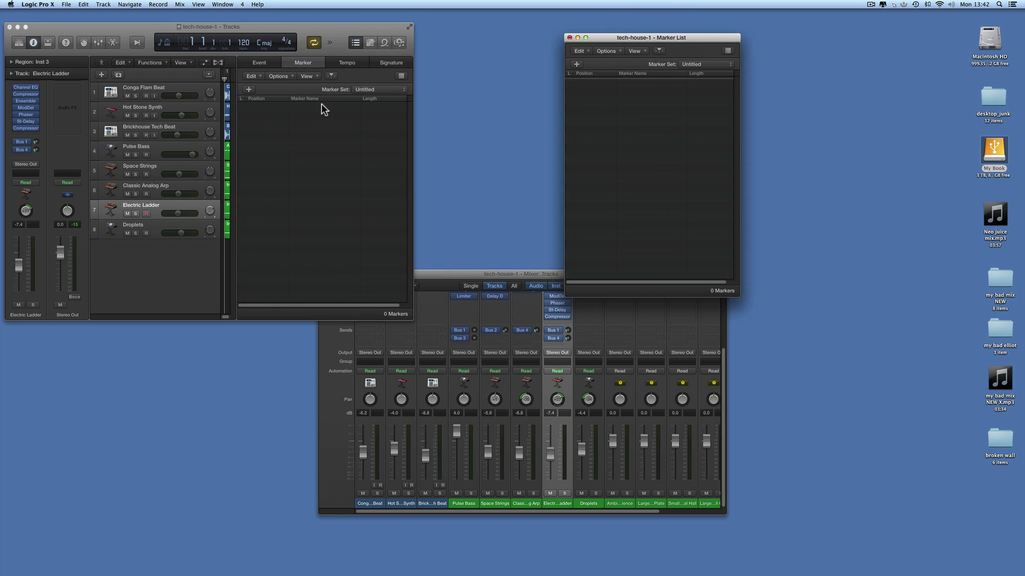
click(10, 26)
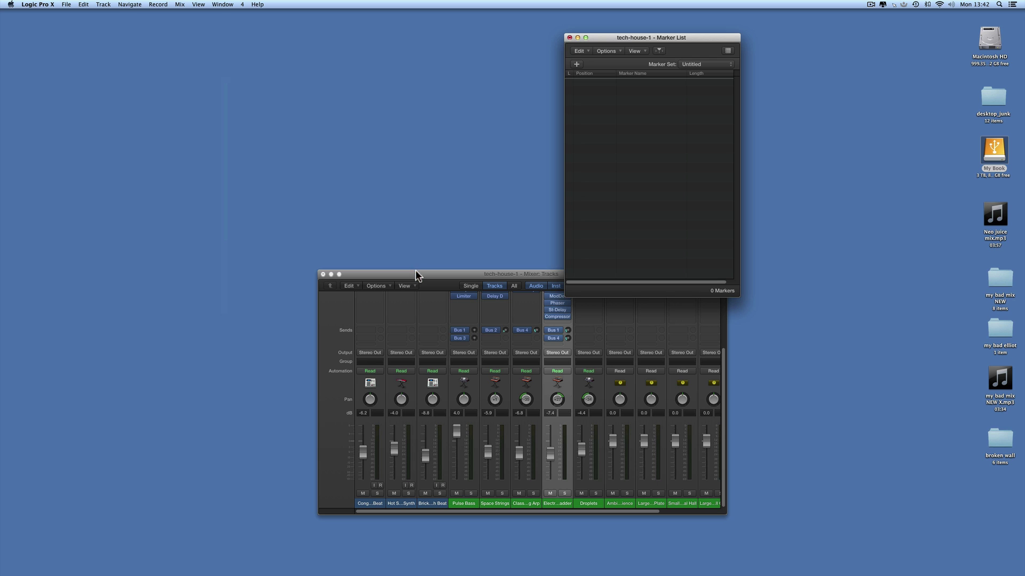
Step: Add a floating control bar to screenset 4 and zoom it to the full width of the screen
click(221, 4)
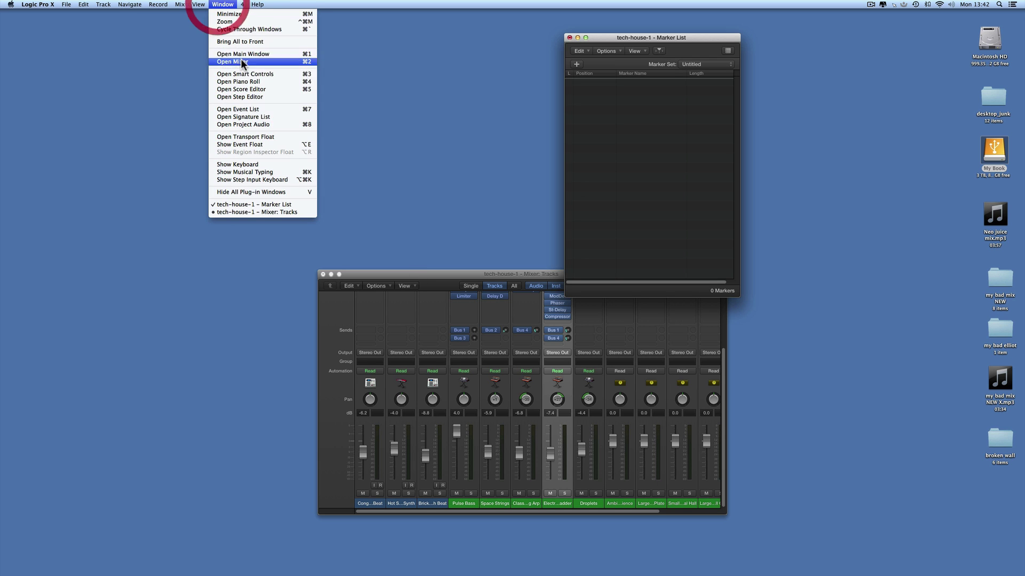
click(262, 137)
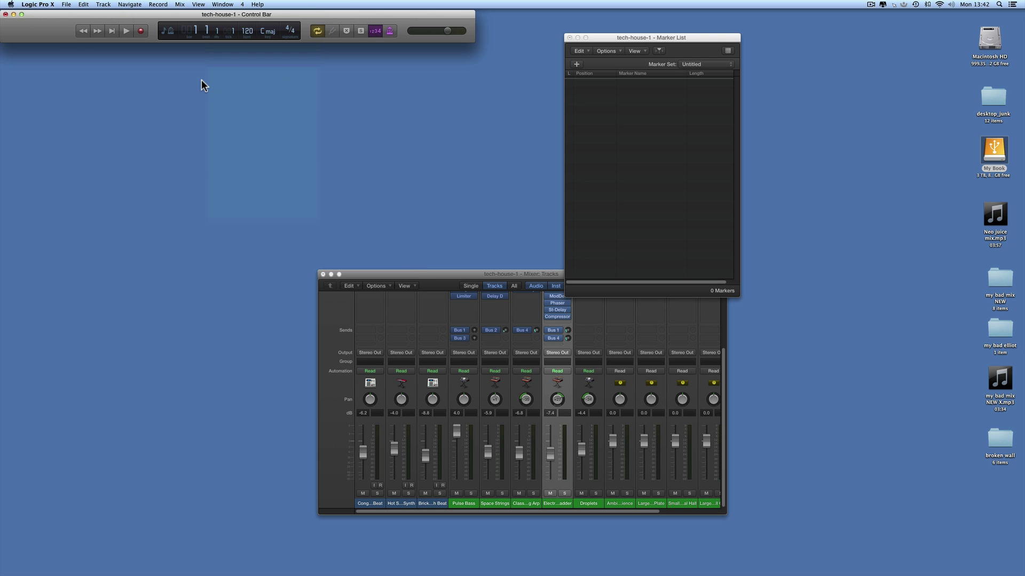
click(22, 15)
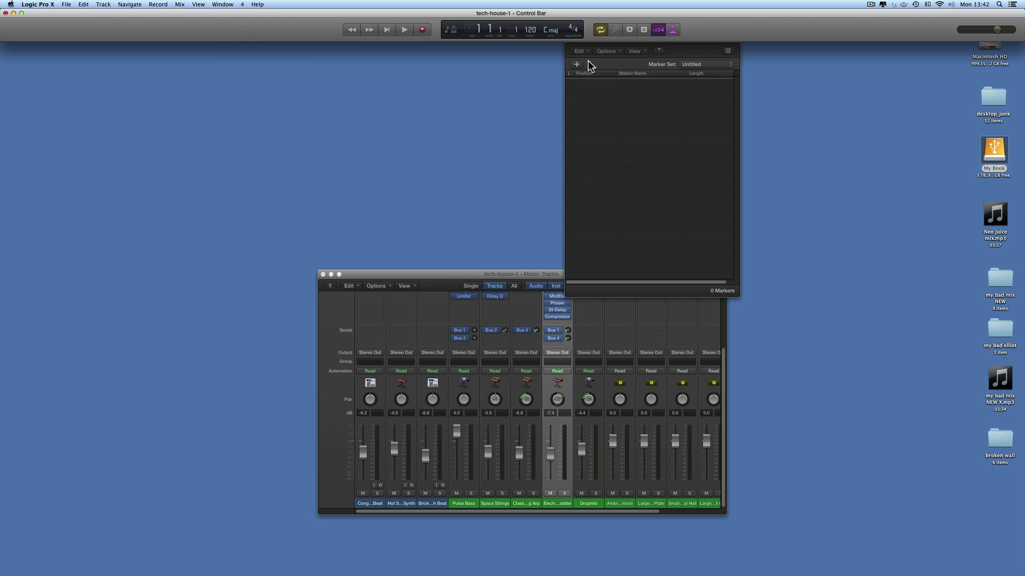
Step: Move the Marker List window out from under the control bar to the screen's right edge, just below the bar
drag(566, 41, 566, 59)
click(716, 43)
mouse_move(613, 17)
mouse_down()
mouse_move(615, 34)
mouse_move(631, 32)
mouse_move(632, 51)
mouse_move(836, 119)
mouse_move(844, 111)
mouse_up()
click(23, 50)
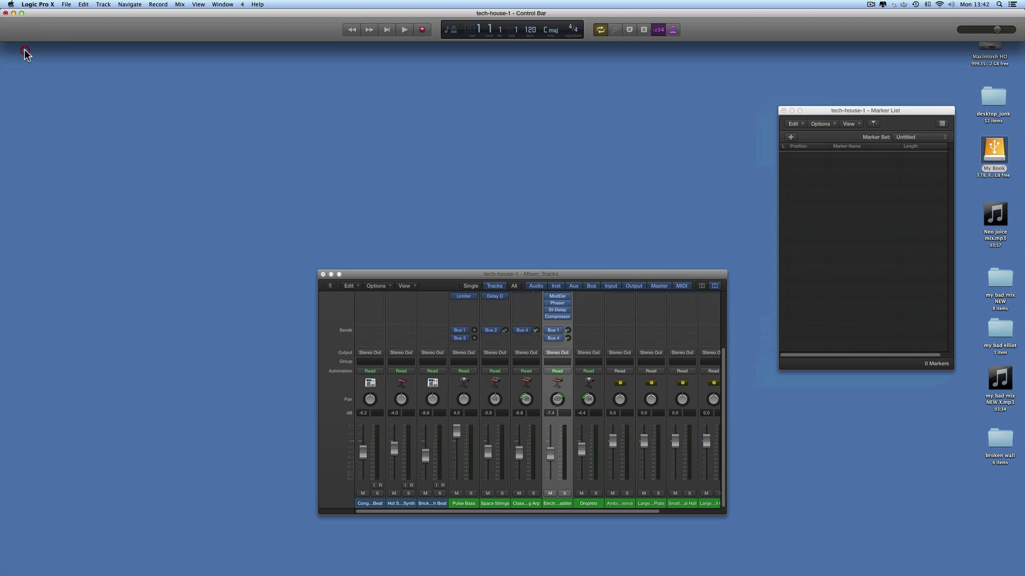
drag(910, 112, 980, 50)
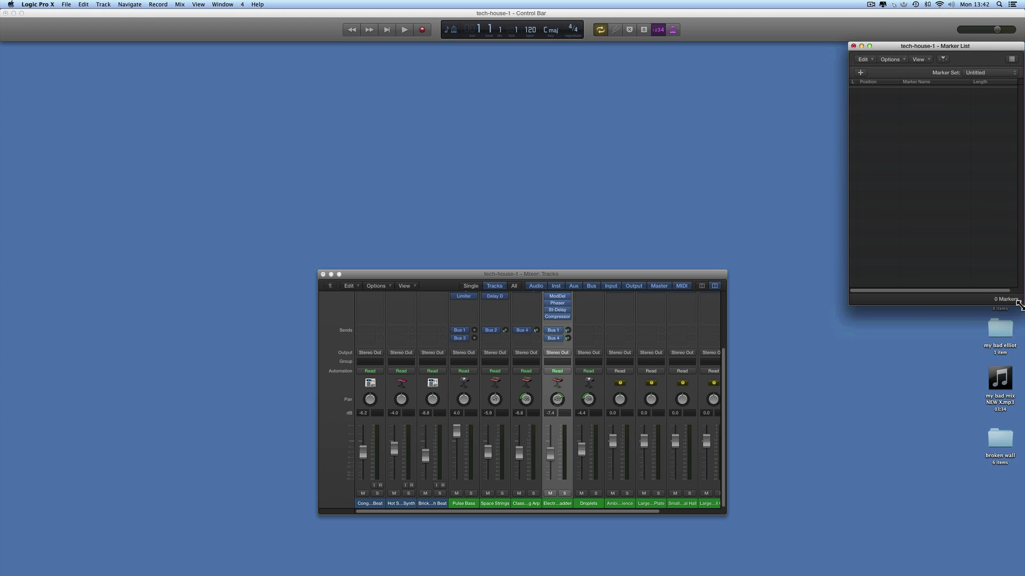
Step: Lower the Marker List window along the screen's right edge, leaving a gap below the control bar, and extend it to the screen's bottom edge
click(919, 46)
drag(919, 47, 918, 211)
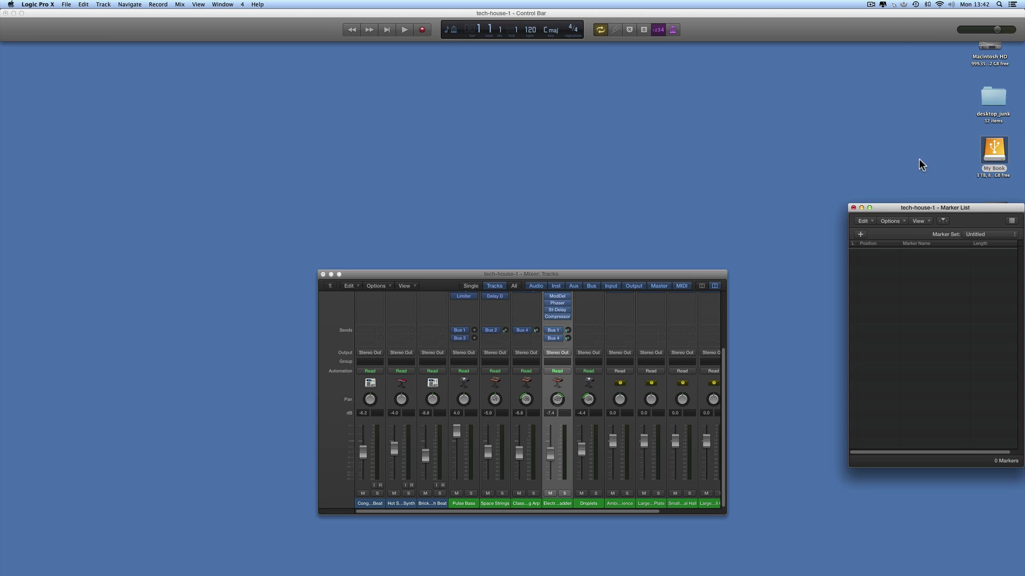
drag(924, 205, 925, 186)
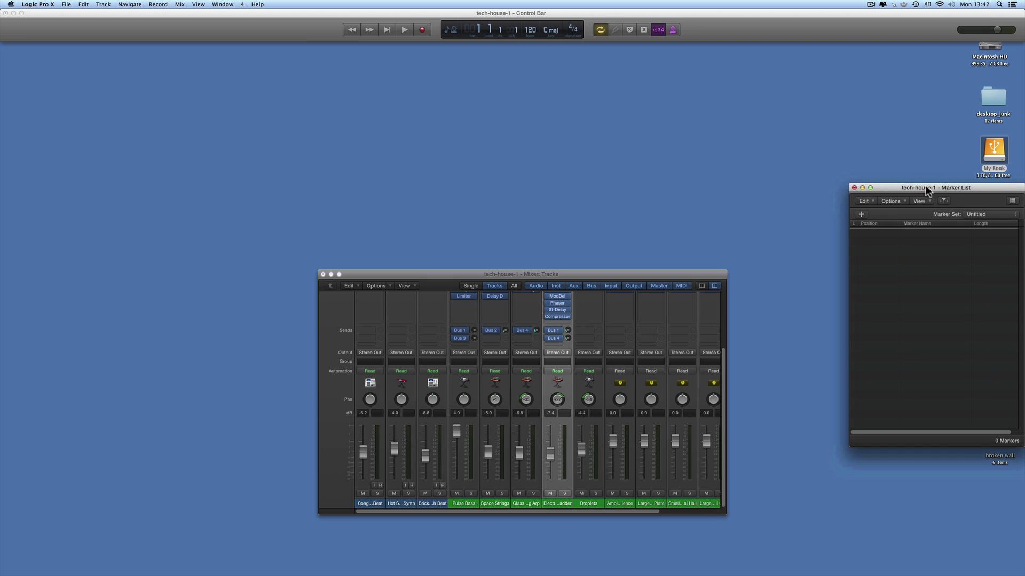
click(1004, 445)
drag(1004, 447, 1010, 575)
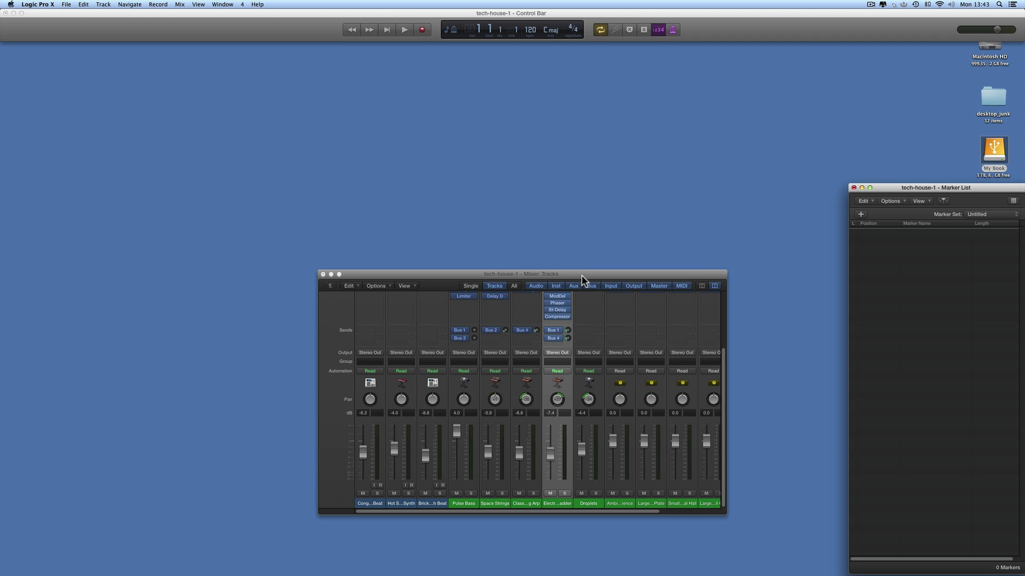
Step: Place the Mixer window directly below the control bar at the screen's left edge and enlarge it to fill the space beside the Marker List
drag(581, 275, 263, 51)
drag(408, 286, 848, 574)
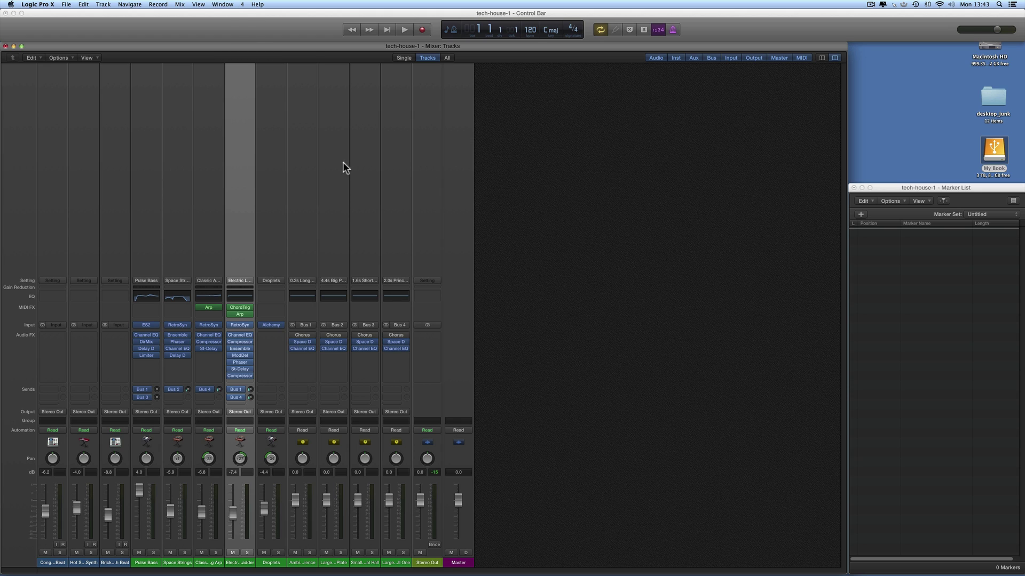
Step: Lock screenset 4 and unlock it again
click(241, 5)
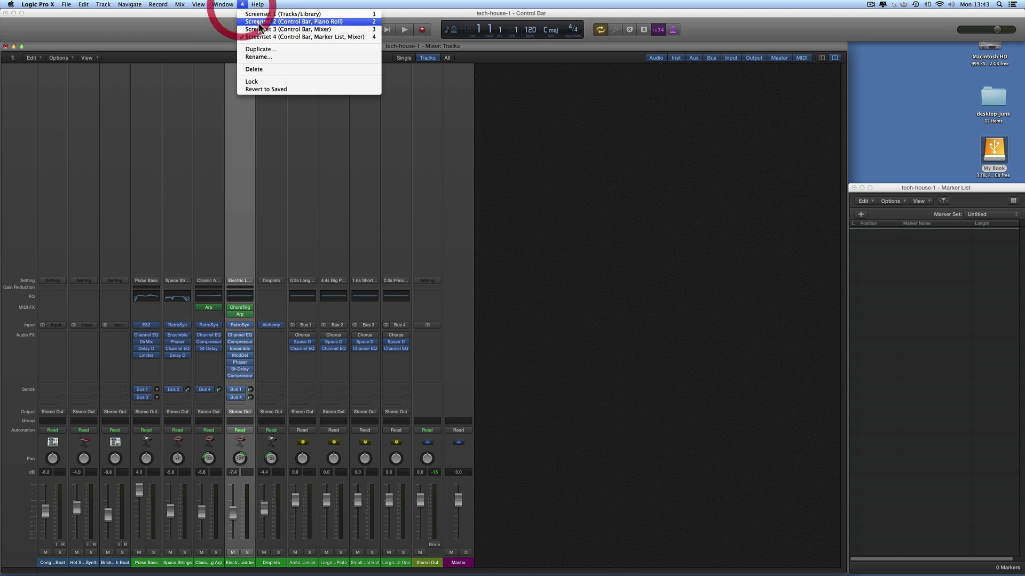
click(256, 81)
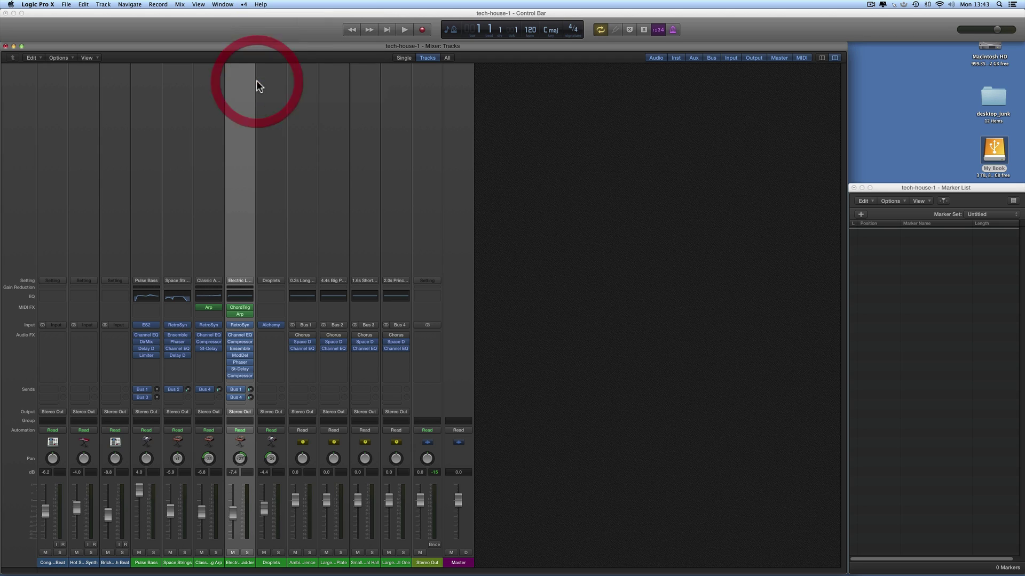
click(245, 6)
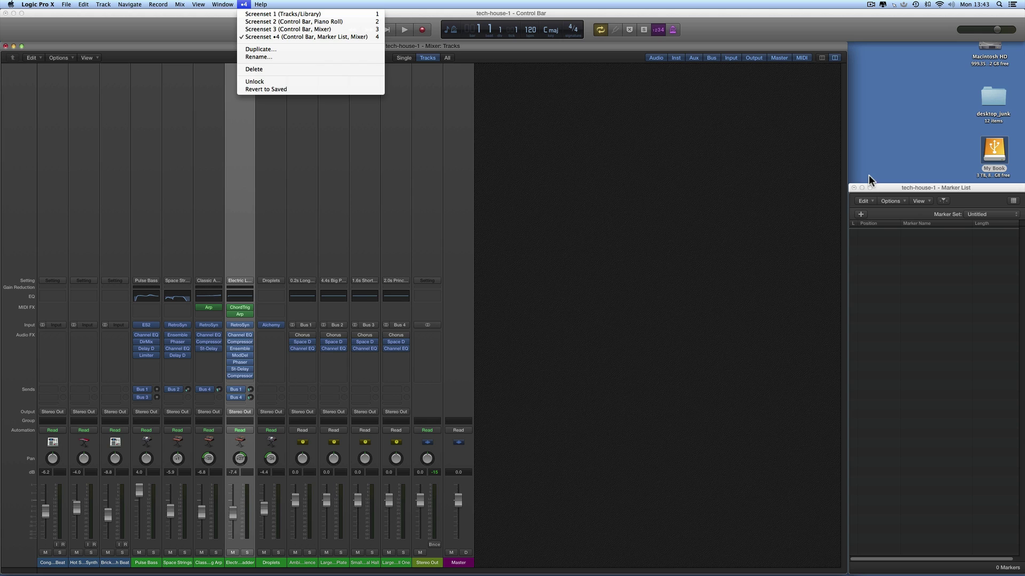
click(273, 81)
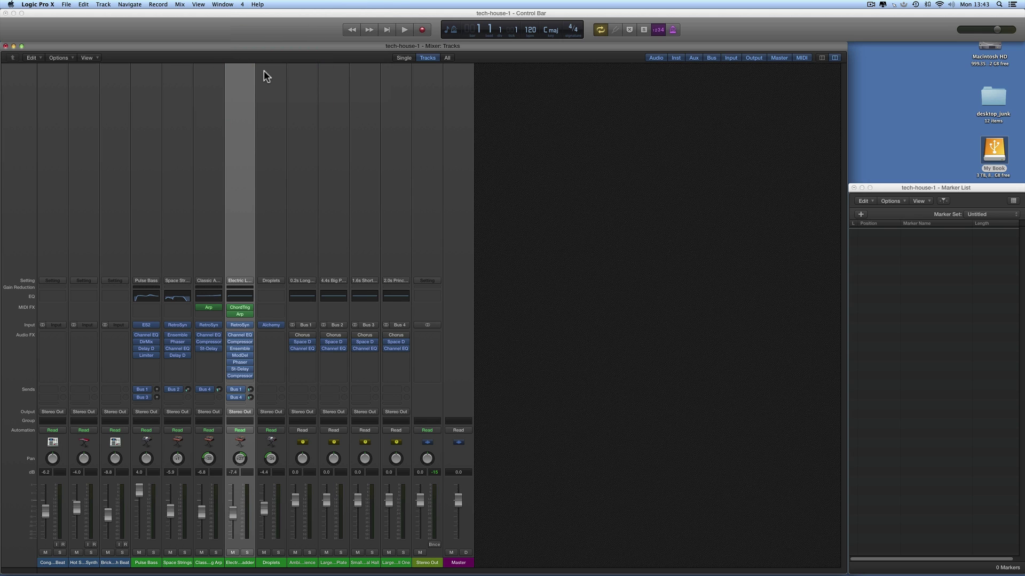
Step: Recall screenset 1 with the Tracks and Library view
key(1)
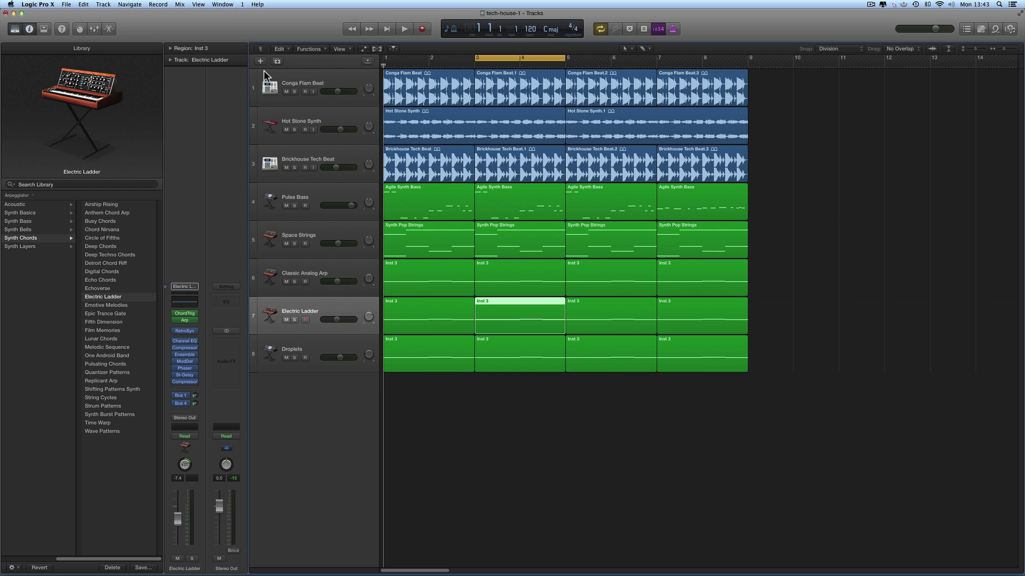